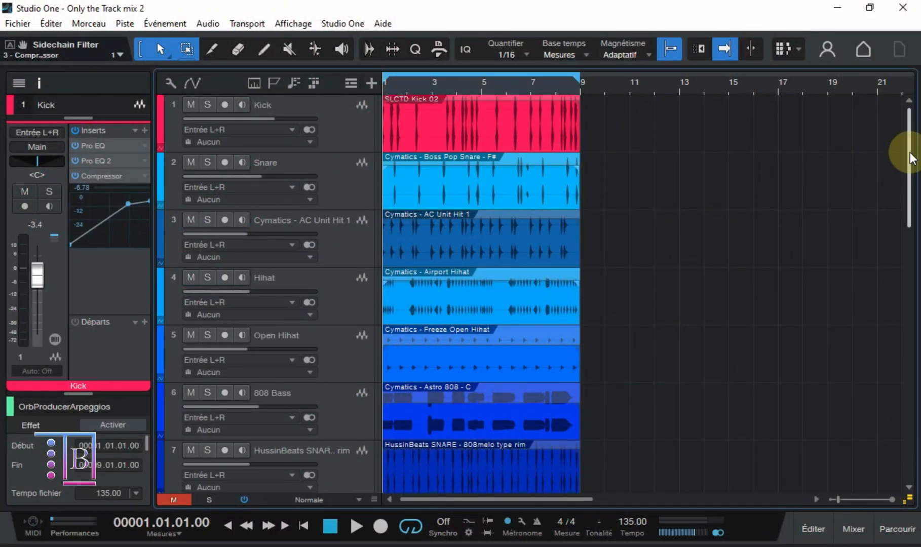
Step: Open the mixing console and add the PreSonus Pro EQ to the Snare channel's inserts
drag(910, 152, 904, 115)
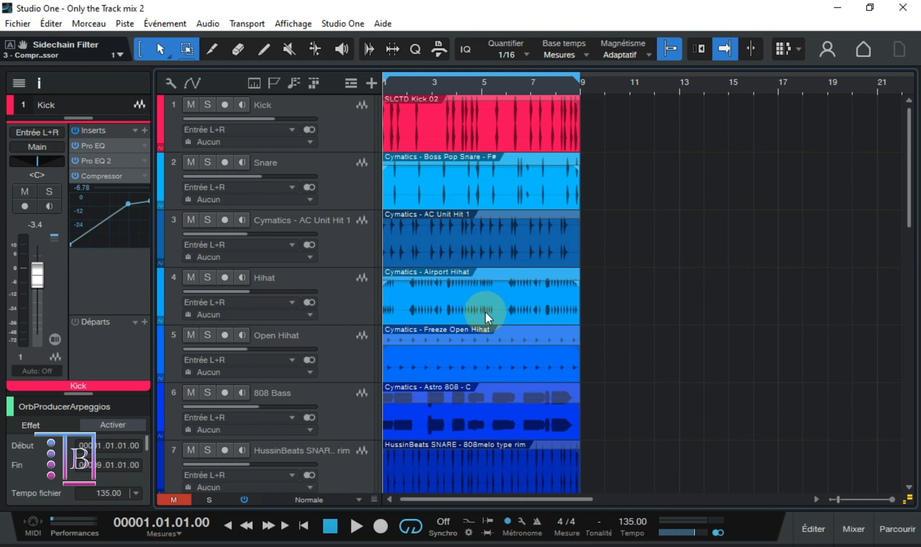
key(F3)
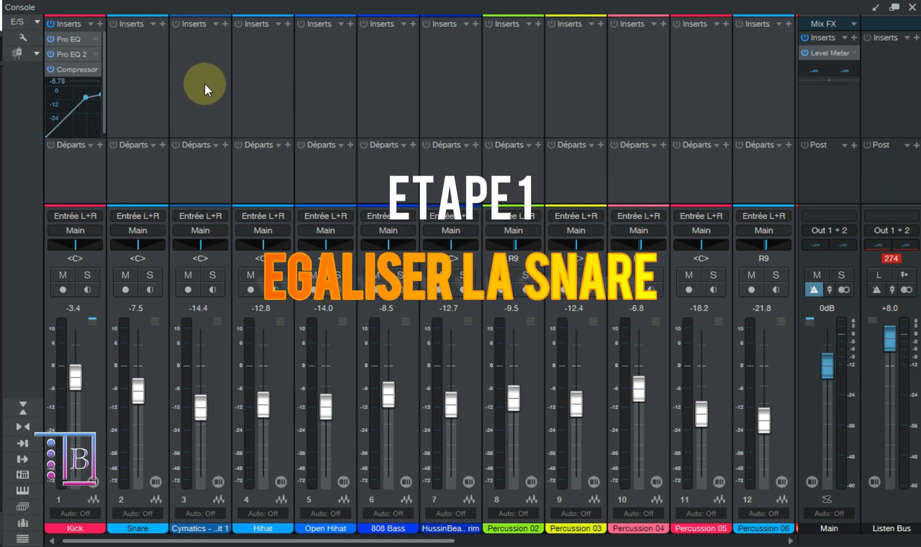
click(160, 23)
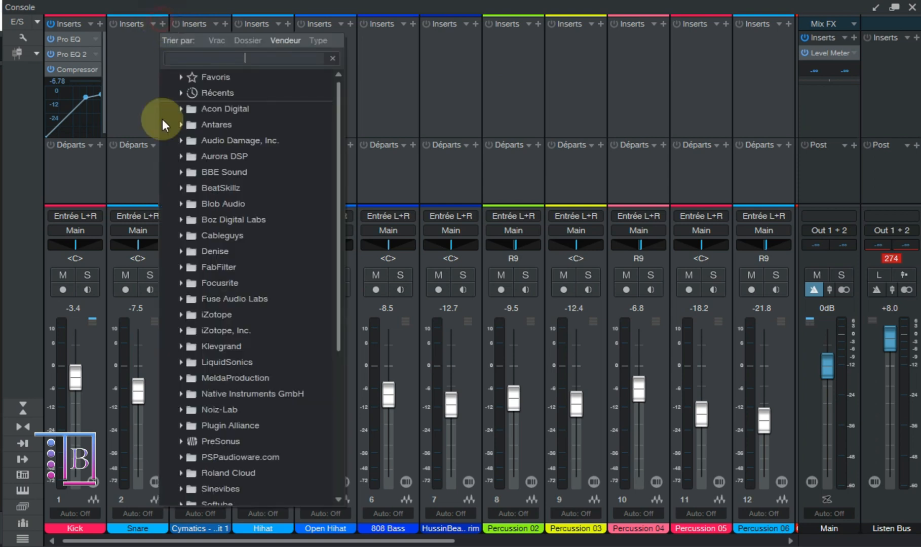
click(178, 345)
scroll(220, 357, down, 8)
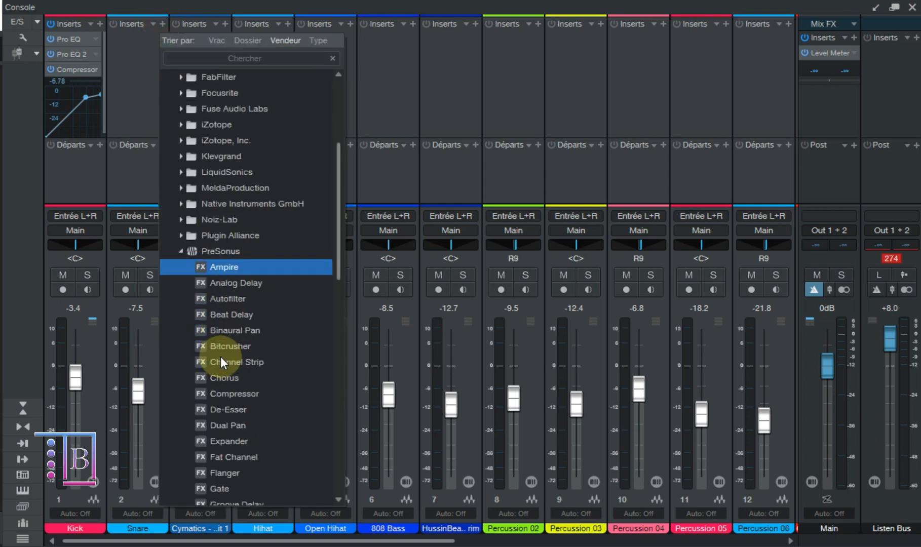
scroll(229, 383, down, 2)
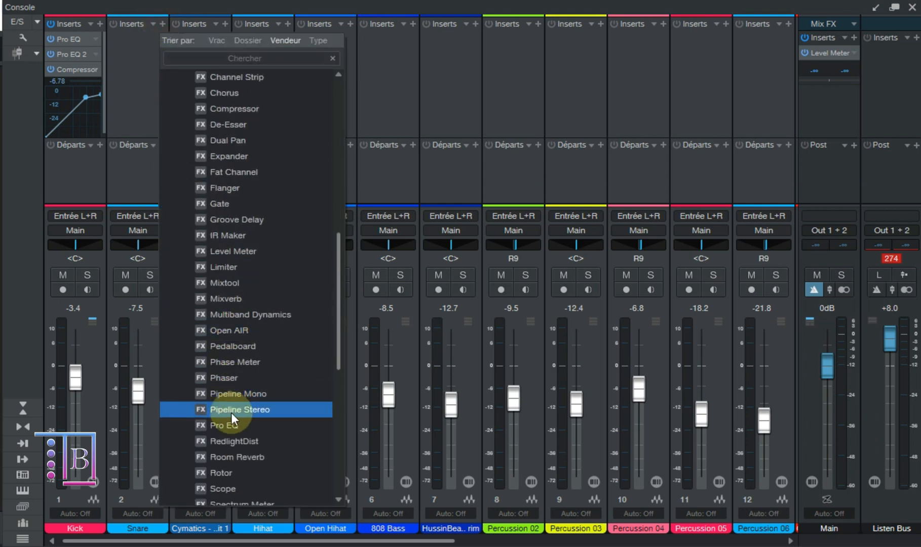
click(231, 411)
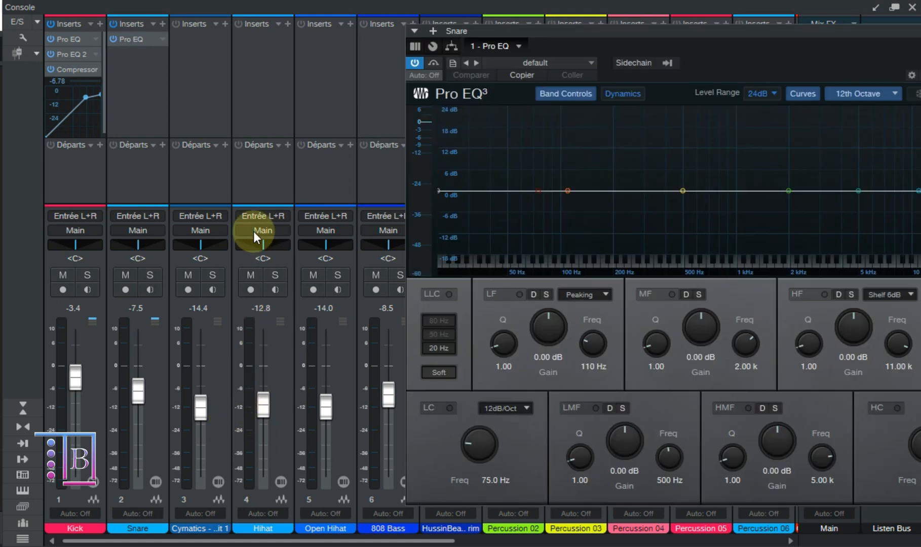
drag(595, 26, 338, 4)
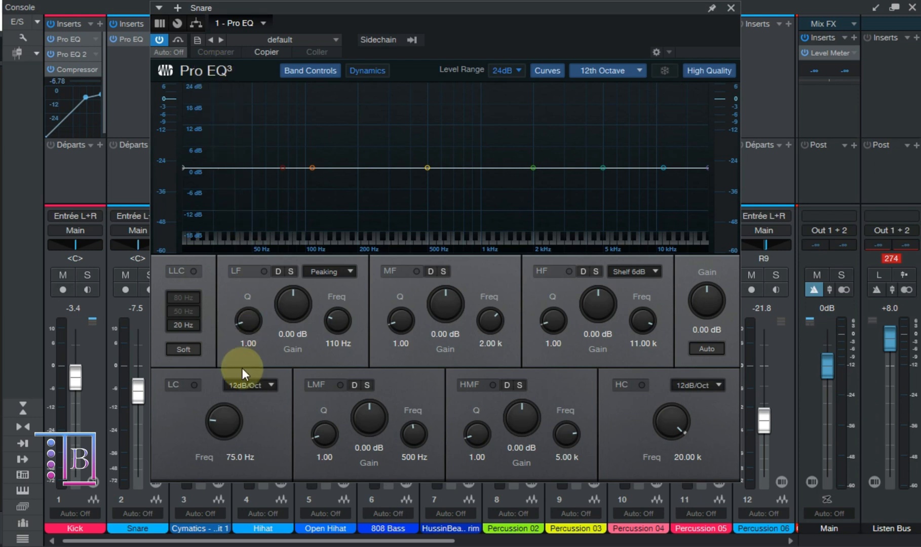
Step: Start playback and solo the Snare channel, keeping its solo control clear of the EQ window
key(space)
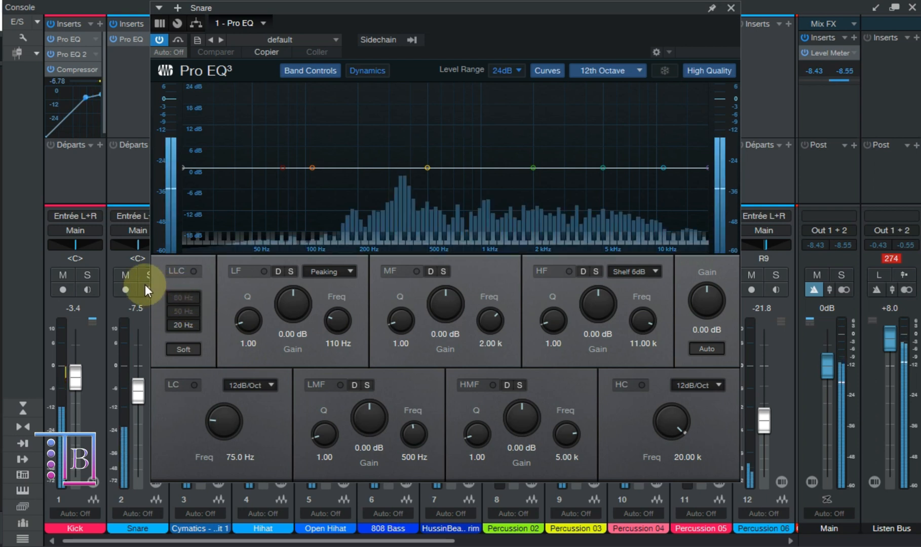
drag(312, 13, 405, 13)
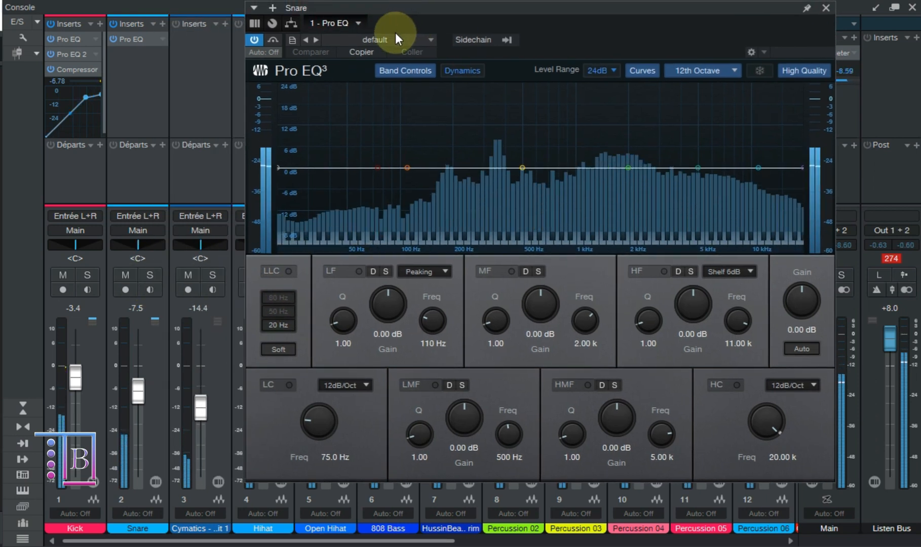
click(153, 276)
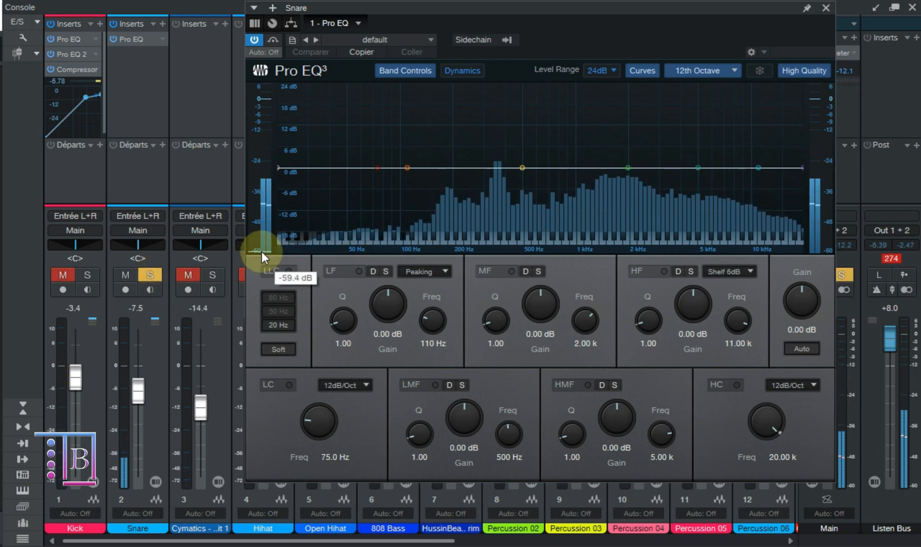
Step: Enable the snare EQ's low-cut filter with a 36dB/Oct slope at 102 Hz
click(291, 386)
click(338, 385)
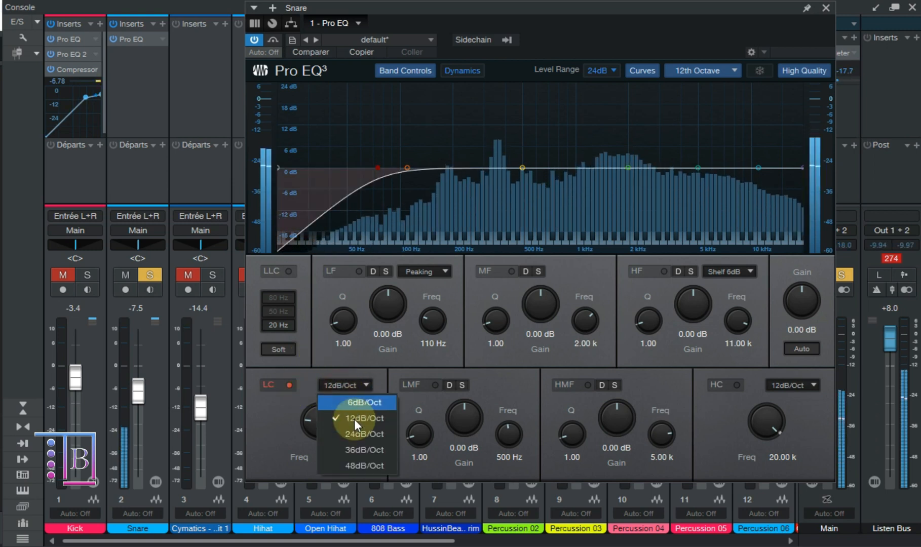
click(364, 449)
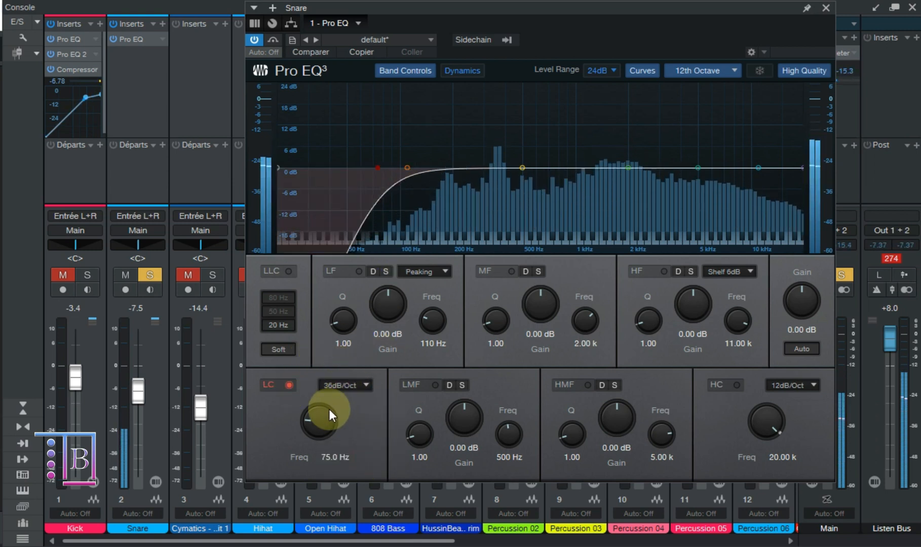
drag(328, 409, 328, 411)
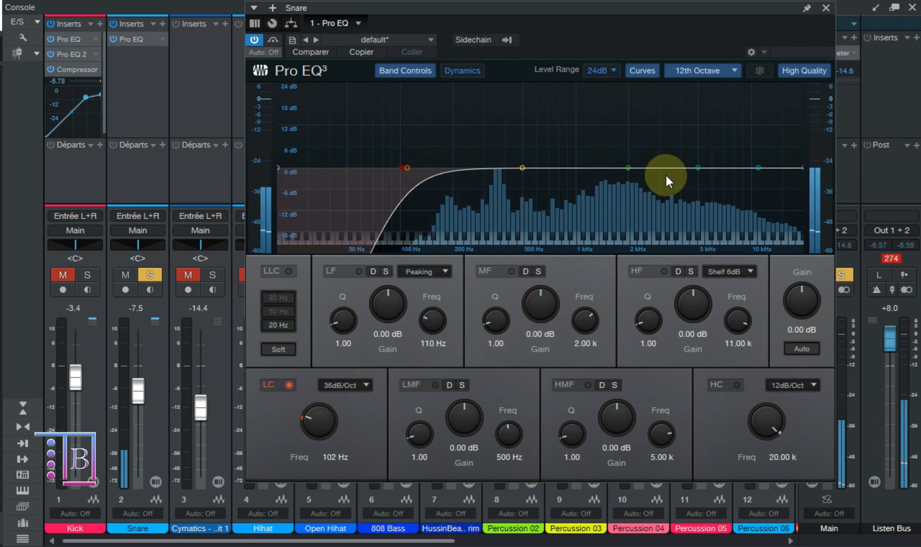
Step: Boost the HMF band 2.98 dB at 4.63 kHz and cut the MF band to -1.79 dB at 1.87 kHz with Q 3.10
drag(700, 164, 692, 157)
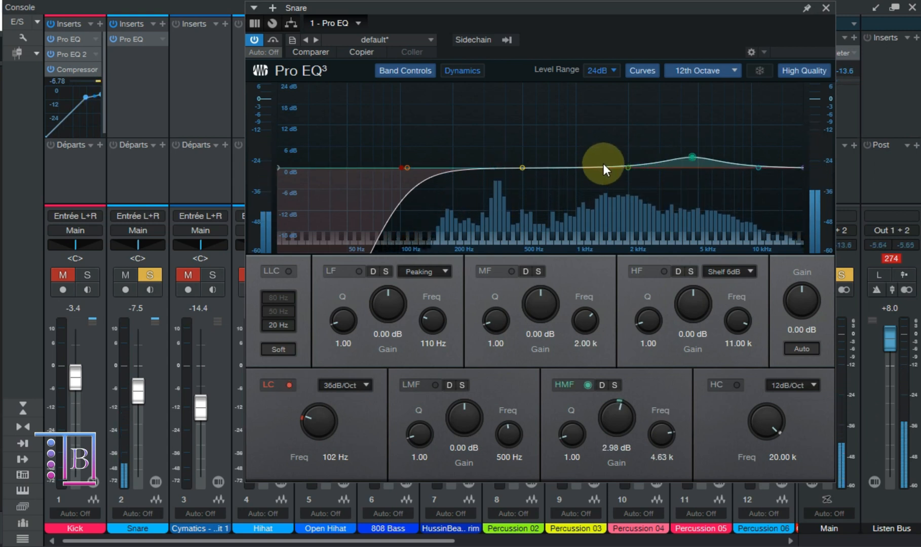
mouse_move(631, 164)
mouse_down()
mouse_move(626, 185)
mouse_move(623, 175)
mouse_up()
Step: Set the low-cut frequency to 145 Hz and compare the snare with the EQ bypassed and active
drag(319, 424, 319, 419)
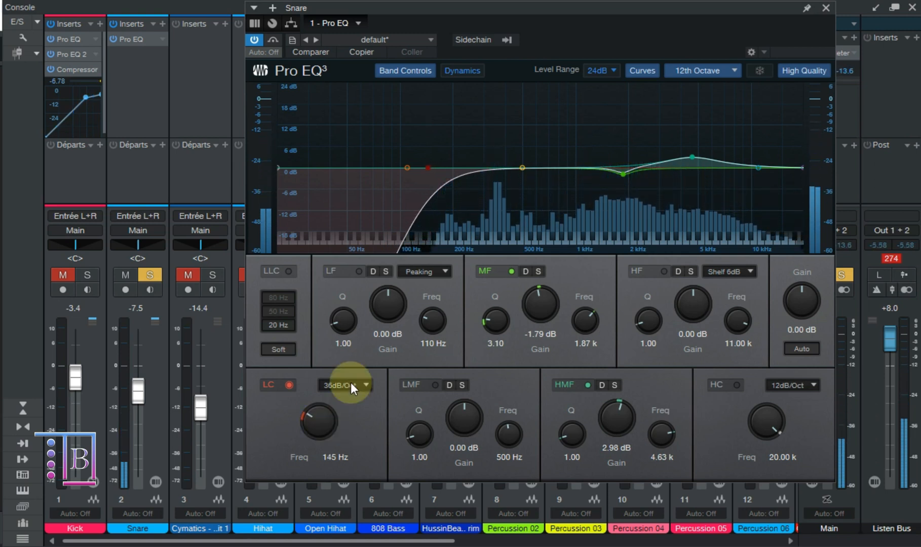
click(253, 37)
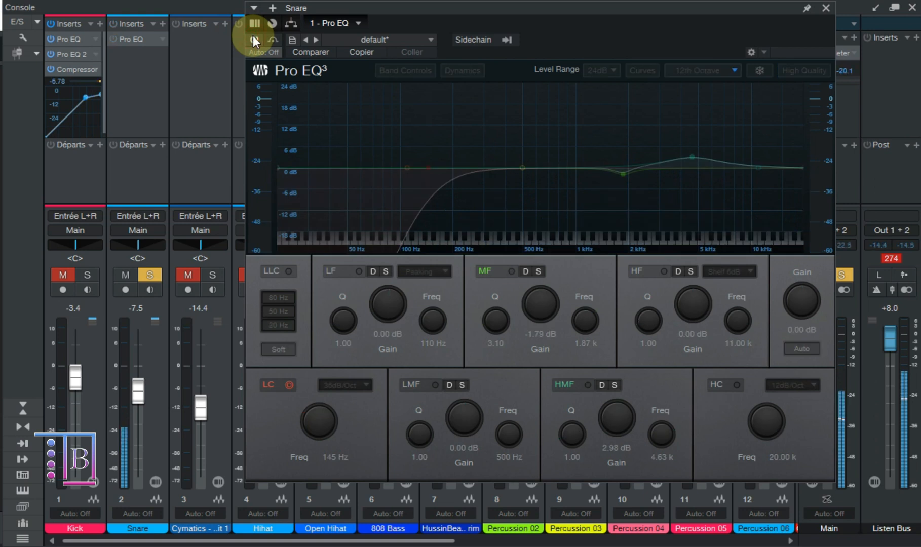
click(254, 38)
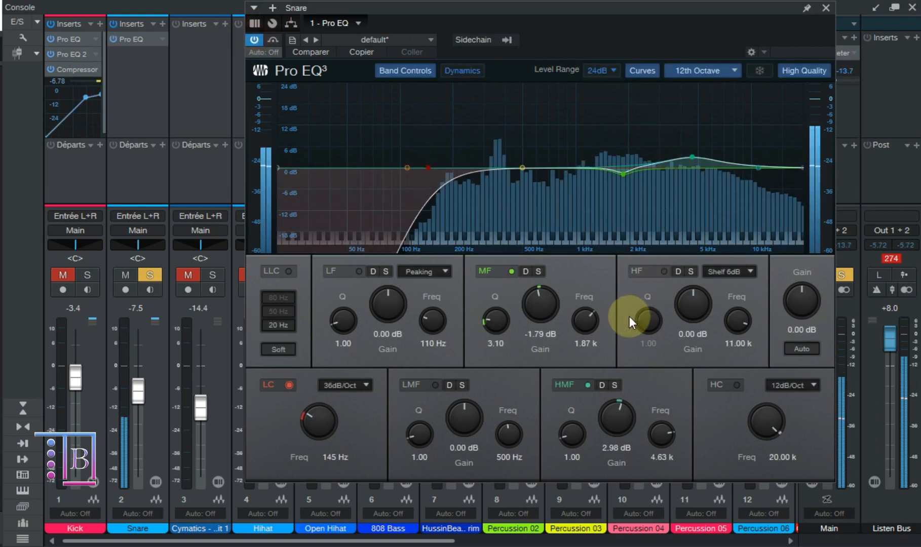
Step: Reshape the HMF boost to 5.55 dB at 5.04 kHz with Q 1.14, and close the snare EQ
double_click(692, 157)
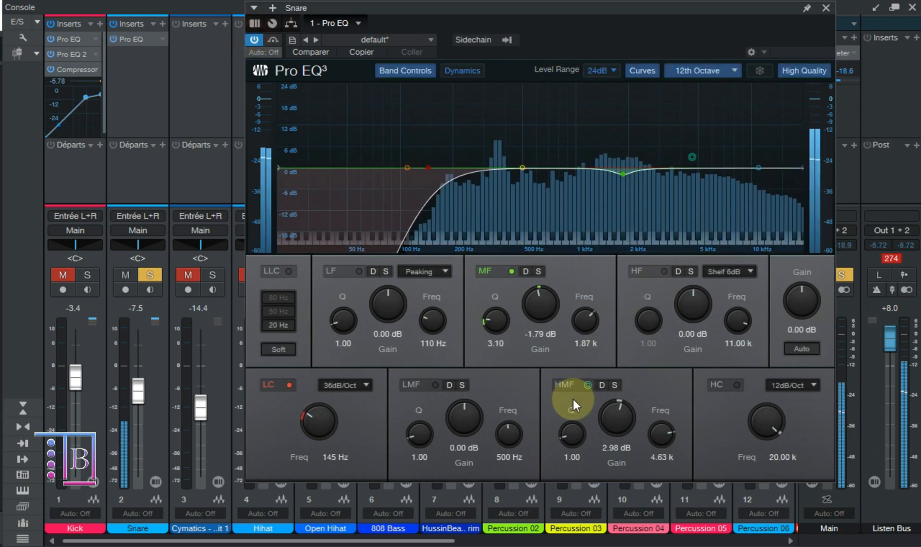
drag(574, 436, 576, 430)
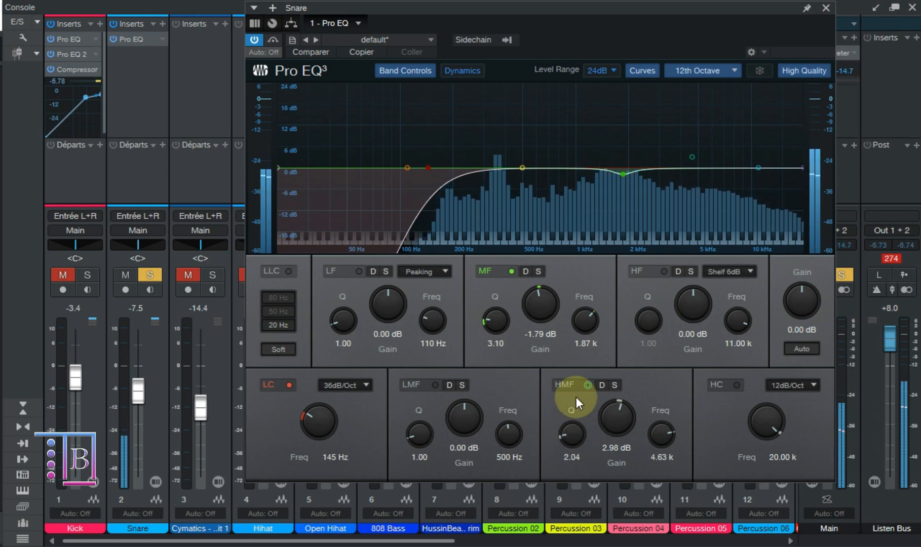
click(583, 384)
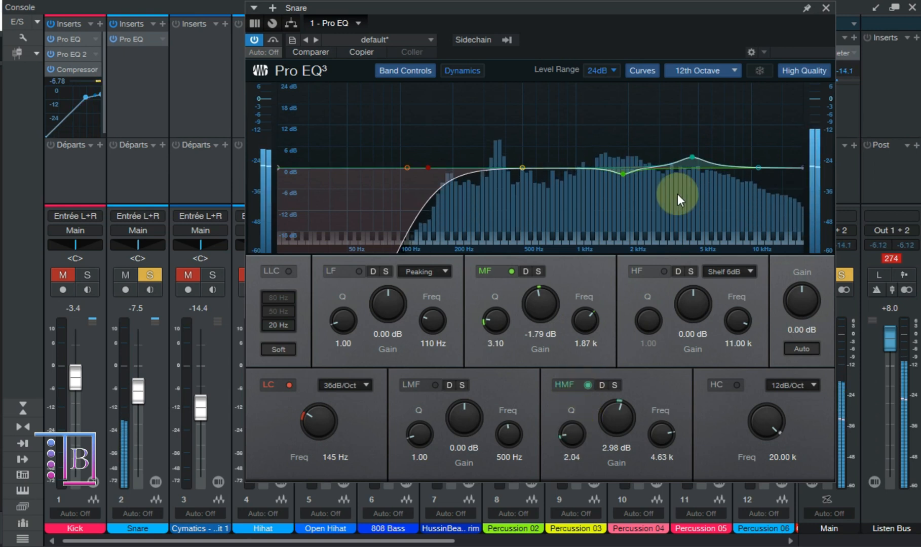
mouse_move(692, 158)
mouse_down()
mouse_move(708, 127)
mouse_move(697, 147)
mouse_up()
scroll(693, 140, down, 4)
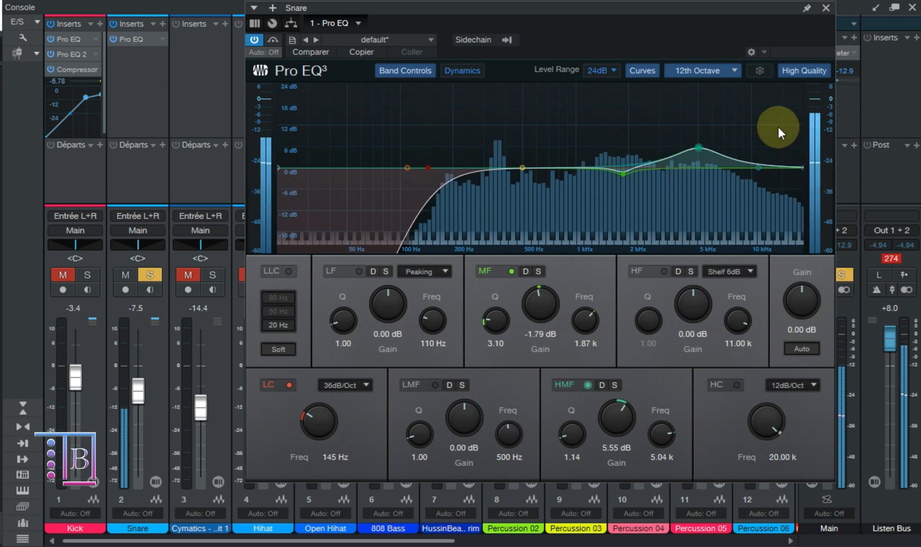
click(826, 8)
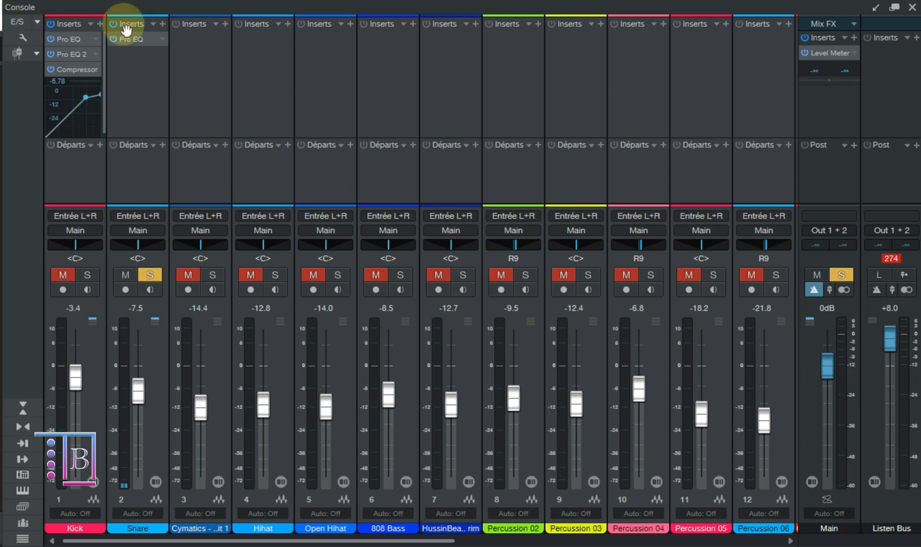
Step: Add the PreSonus Binaural Pan effect to the Snare channel after the Pro EQ
click(163, 23)
scroll(198, 210, down, 3)
scroll(197, 217, down, 6)
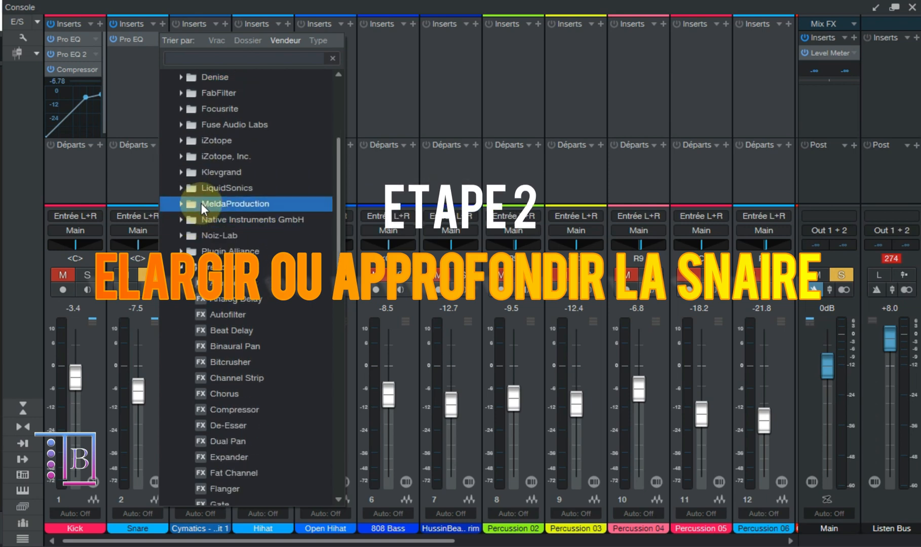
scroll(200, 193, down, 1)
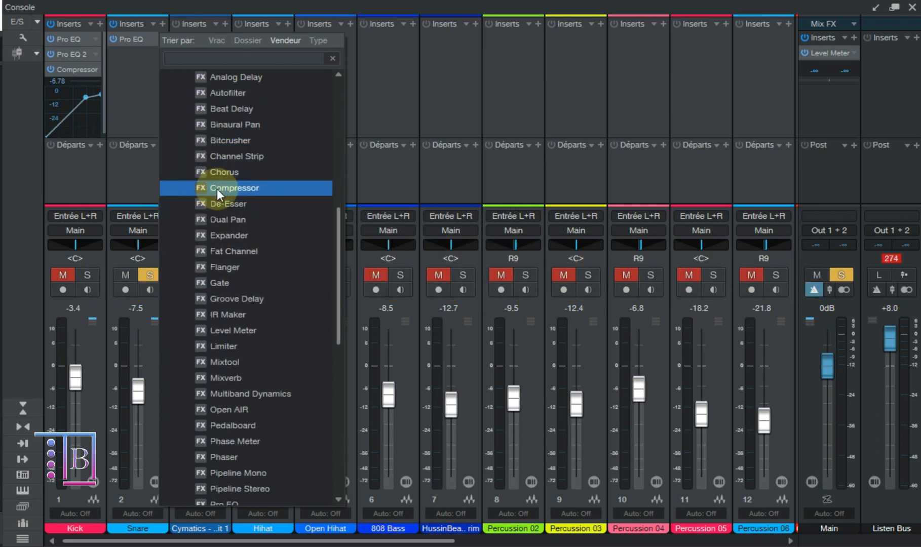
click(247, 138)
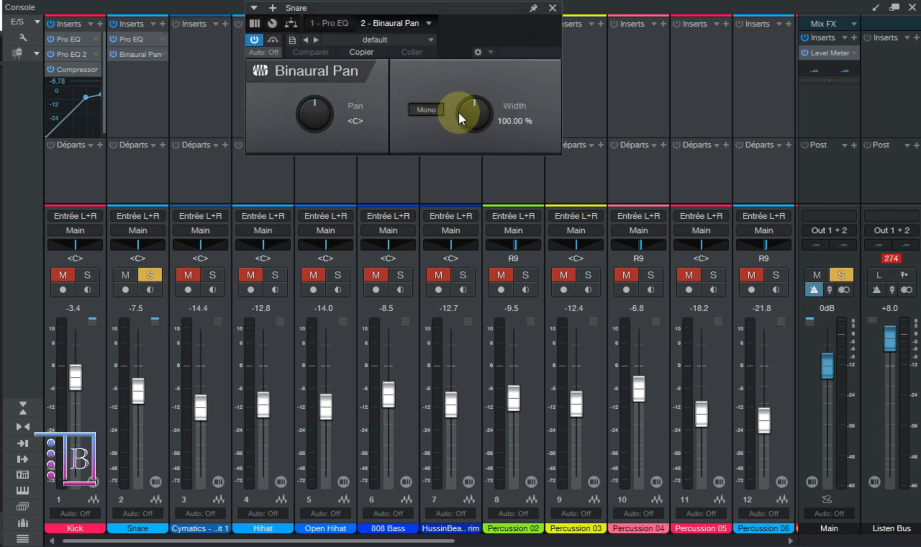
Step: Set the Binaural Pan width to 200 % and its pan to 16% R while listening to the snare
drag(459, 112, 481, 15)
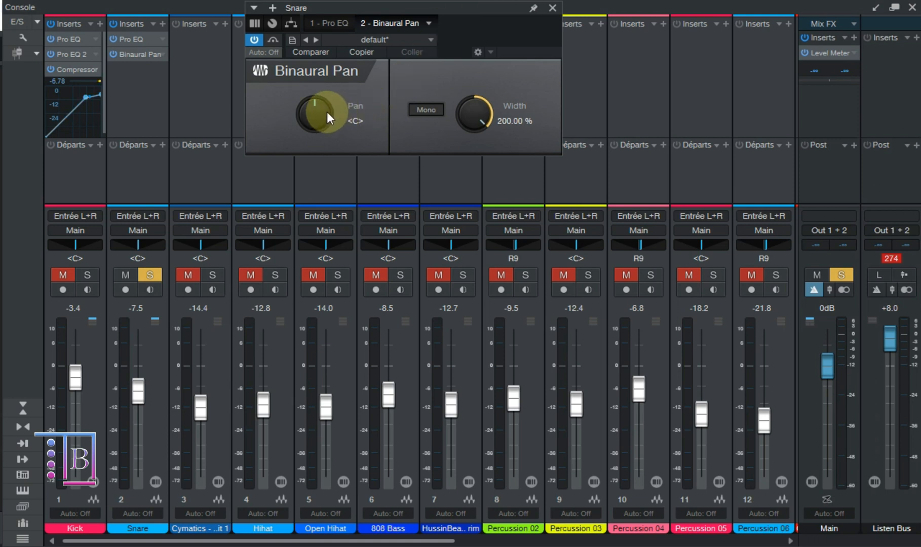
key(space)
drag(327, 111, 325, 102)
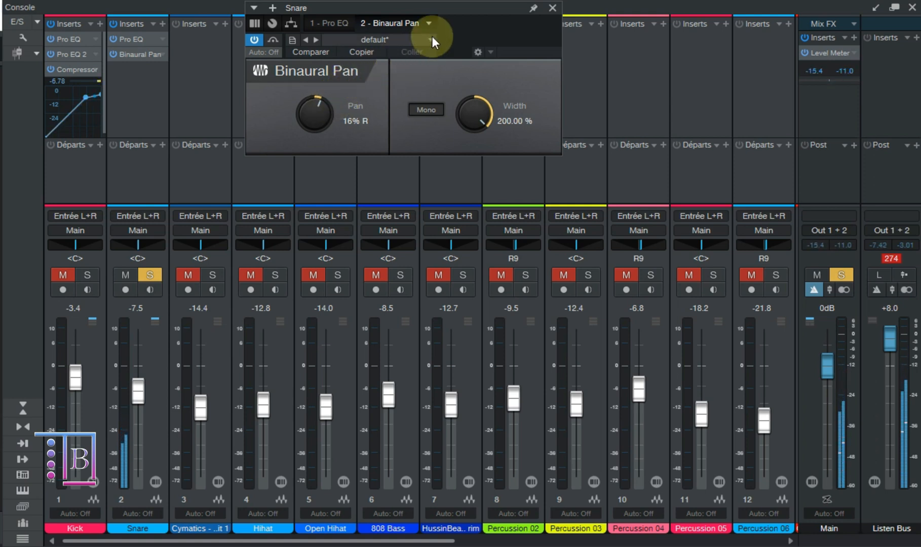
click(552, 8)
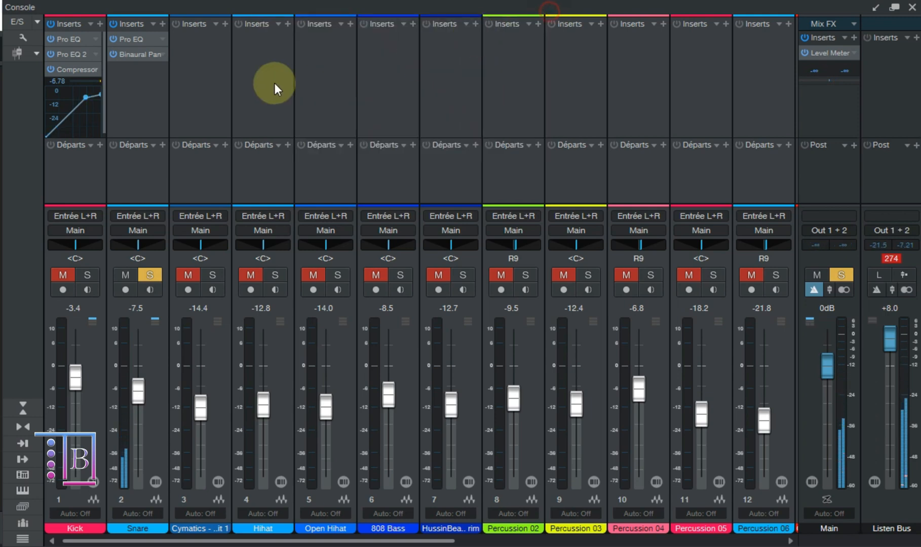
Step: Add the PreSonus Room Reverb to the Snare channel after the Binaural Pan
click(166, 27)
scroll(276, 239, down, 8)
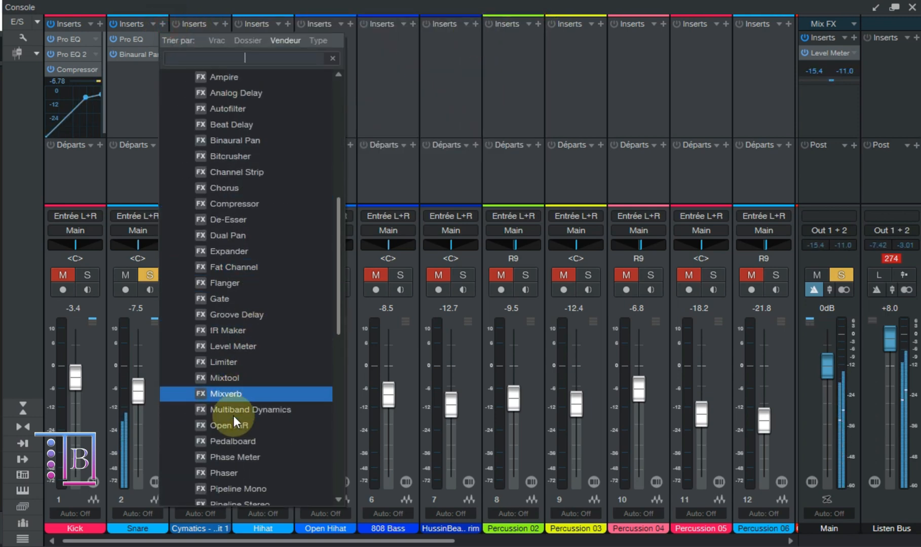
scroll(234, 416, down, 3)
click(256, 458)
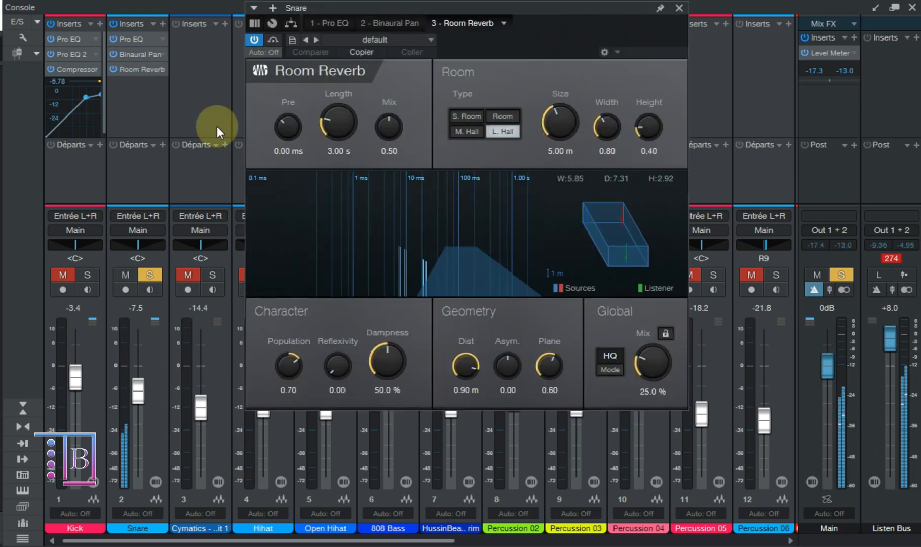
Step: Set the Room Reverb size to 1.35 m and its length to -6.90 s, and close its window
drag(551, 137, 542, 167)
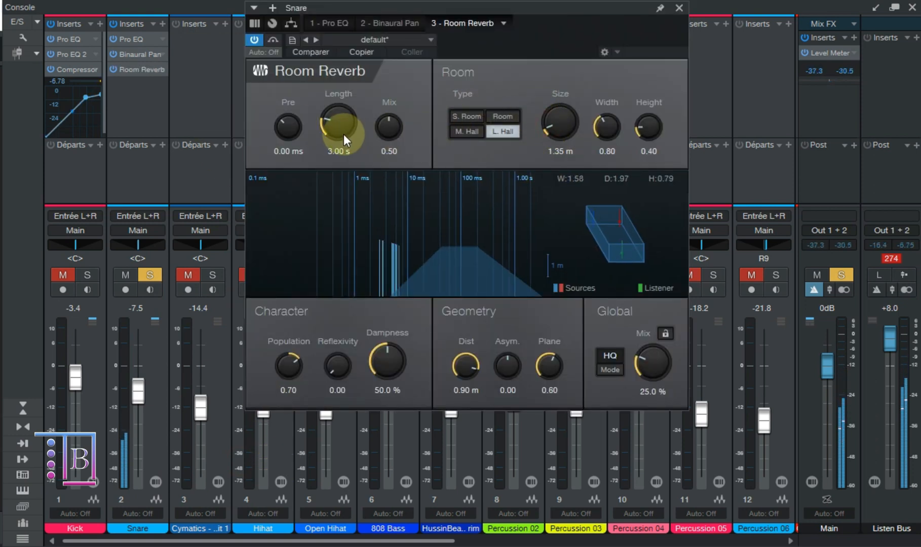
drag(343, 135, 342, 147)
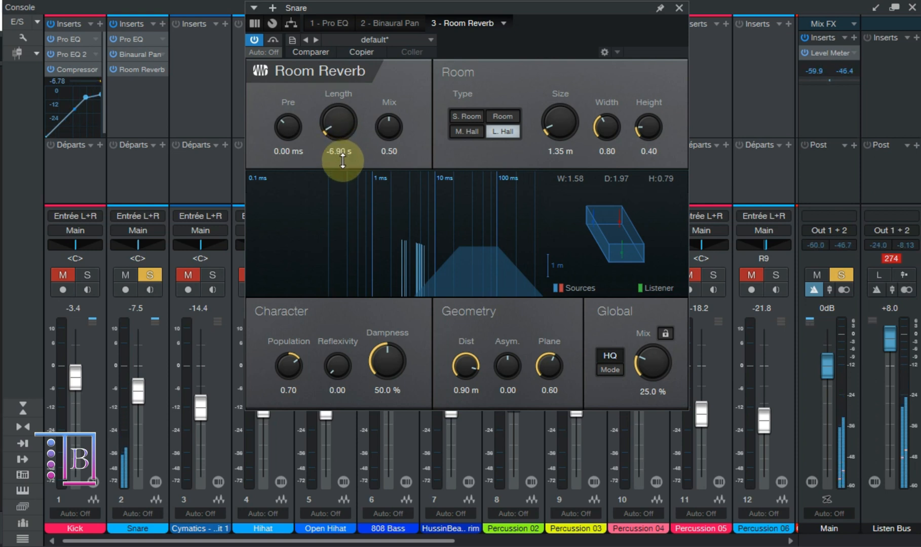
click(679, 8)
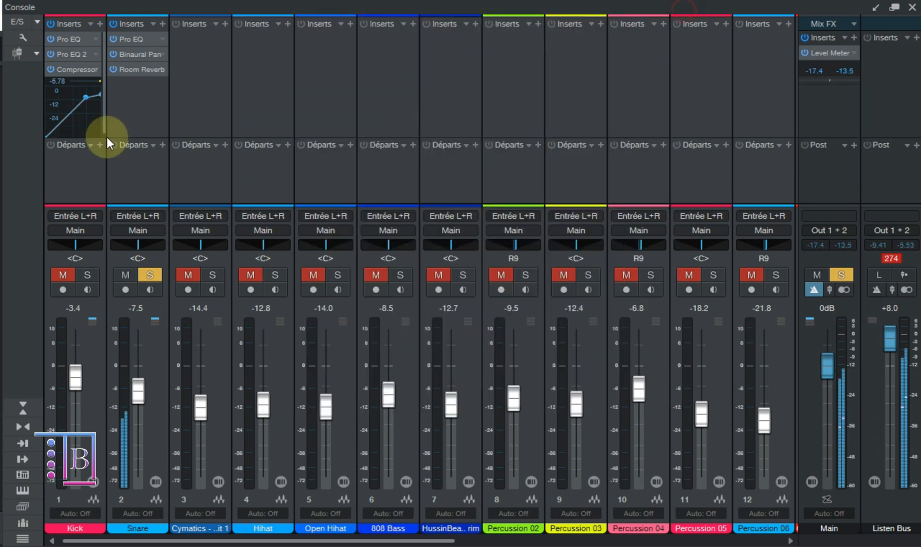
Step: Remove the Room Reverb from the Snare channel's inserts
click(162, 72)
click(176, 221)
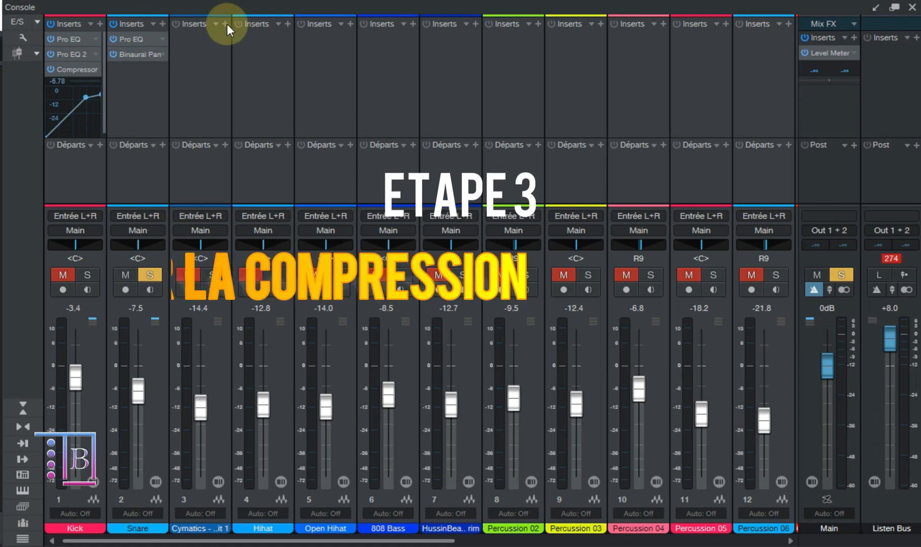
Step: Add the PreSonus Tricomp compressor to the Snare channel after the Binaural Pan
click(163, 21)
scroll(223, 137, down, 7)
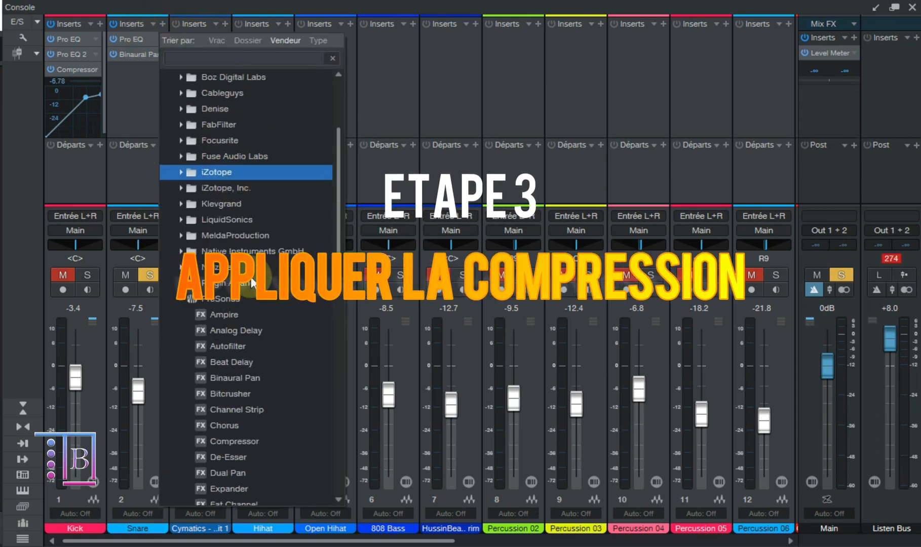
scroll(247, 281, down, 5)
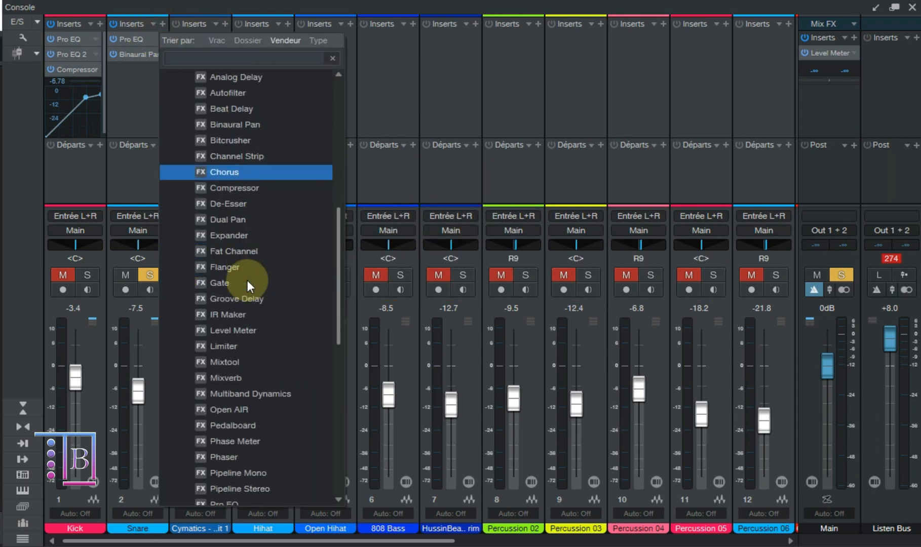
scroll(247, 282, down, 2)
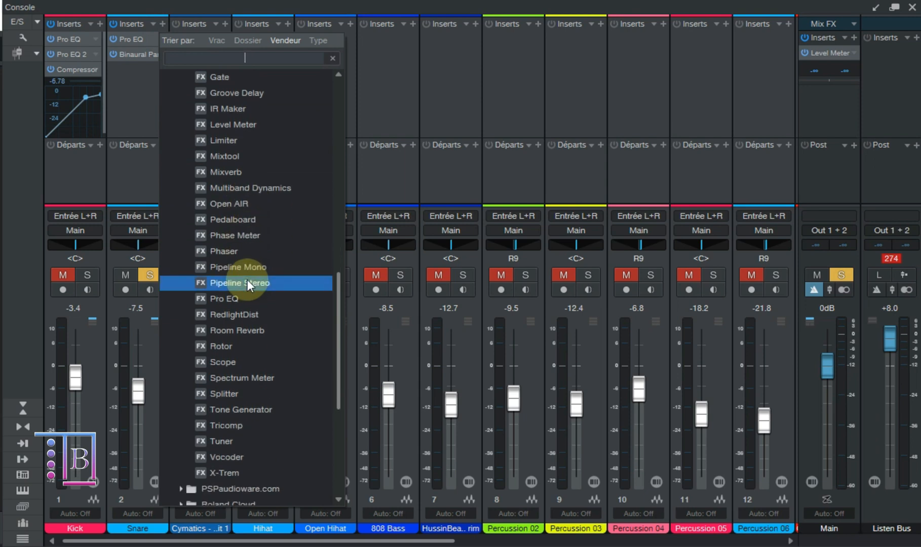
click(227, 420)
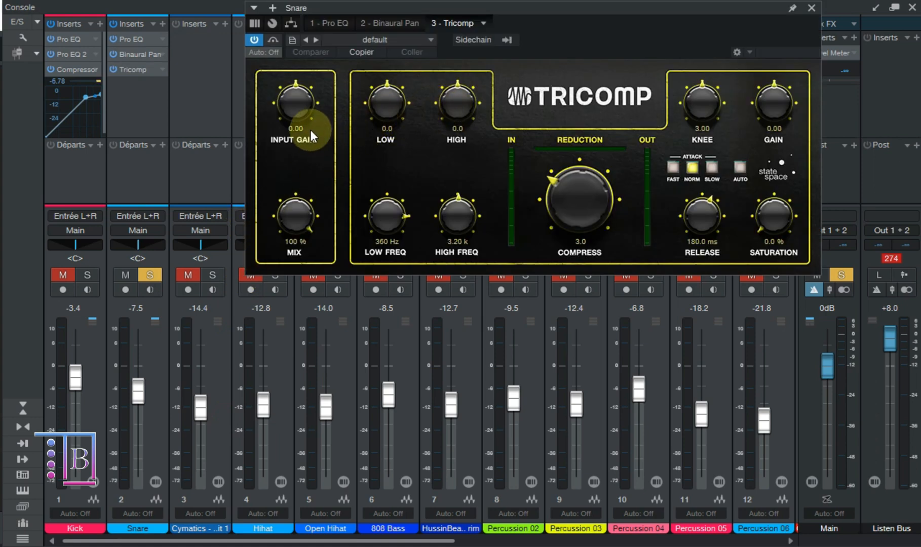
Step: Play the snare and set the Tricomp's input gain to 6.12 and its compress amount to 2.2
key(space)
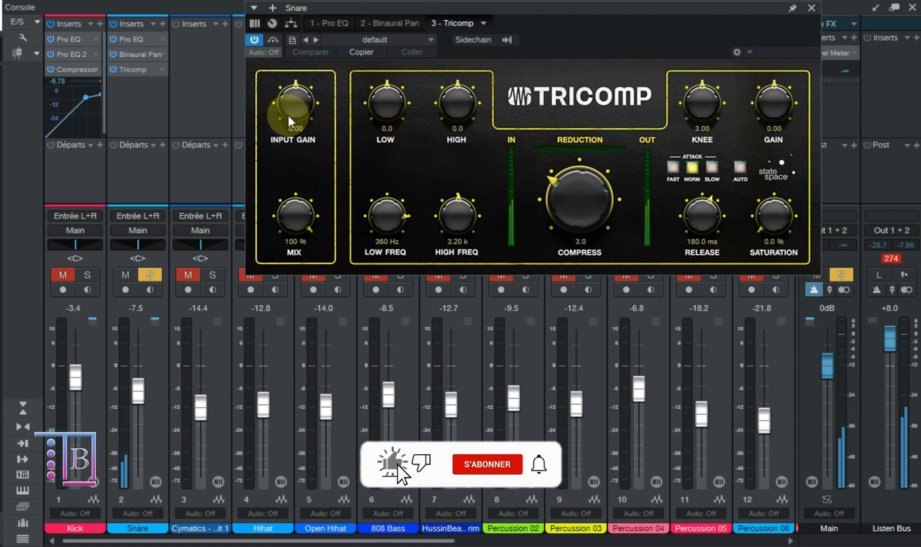
drag(287, 115, 290, 77)
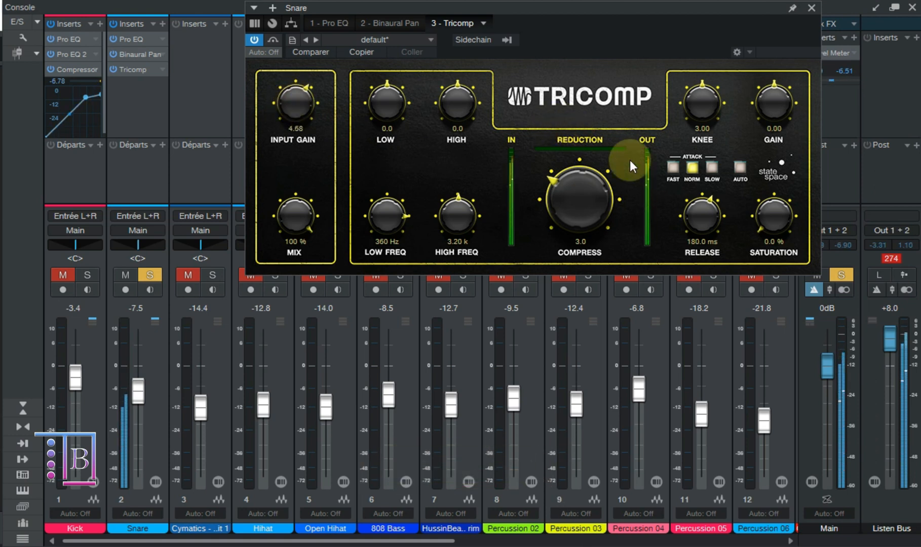
drag(300, 117, 301, 106)
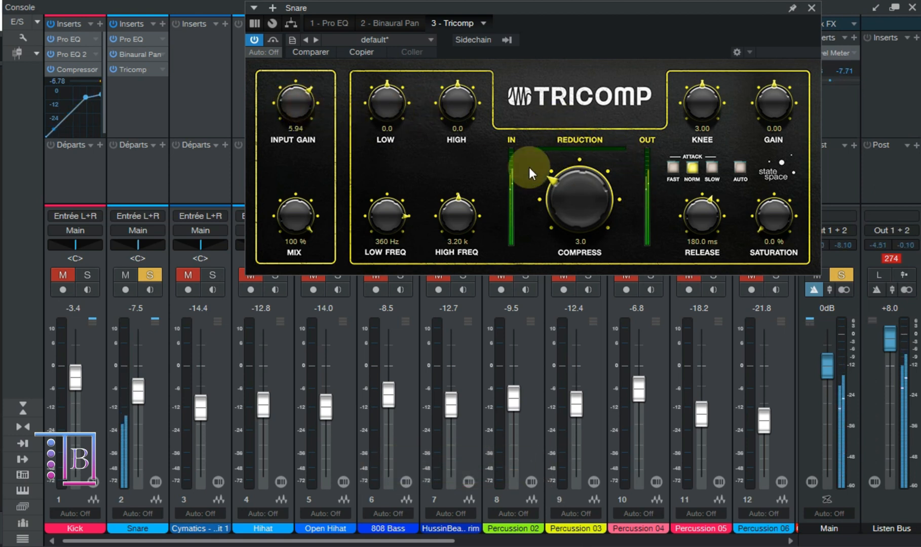
drag(581, 201, 580, 212)
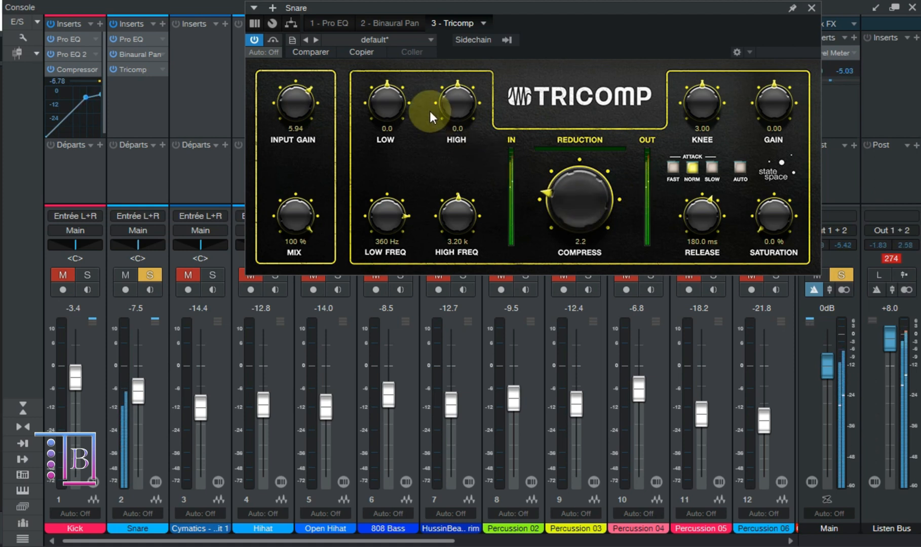
drag(288, 91, 288, 89)
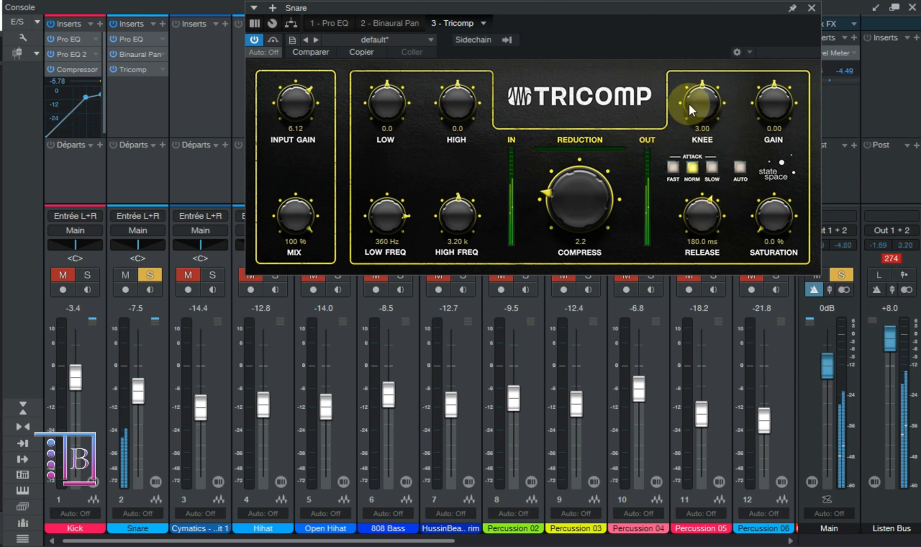
Step: Set the Tricomp to fast attack, 74.7 ms release, 6.30 input gain, -4.32 gain and 4.7 compress
drag(698, 210, 694, 224)
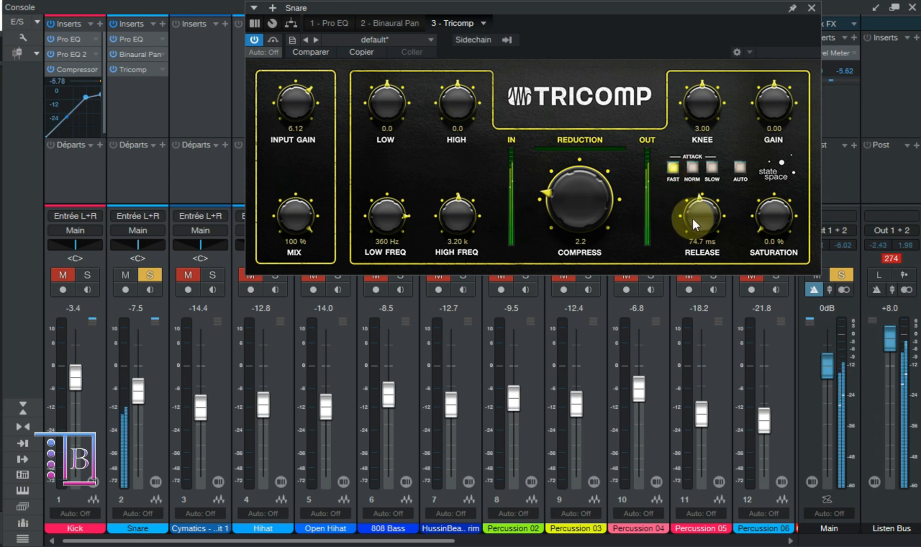
drag(293, 99, 324, 106)
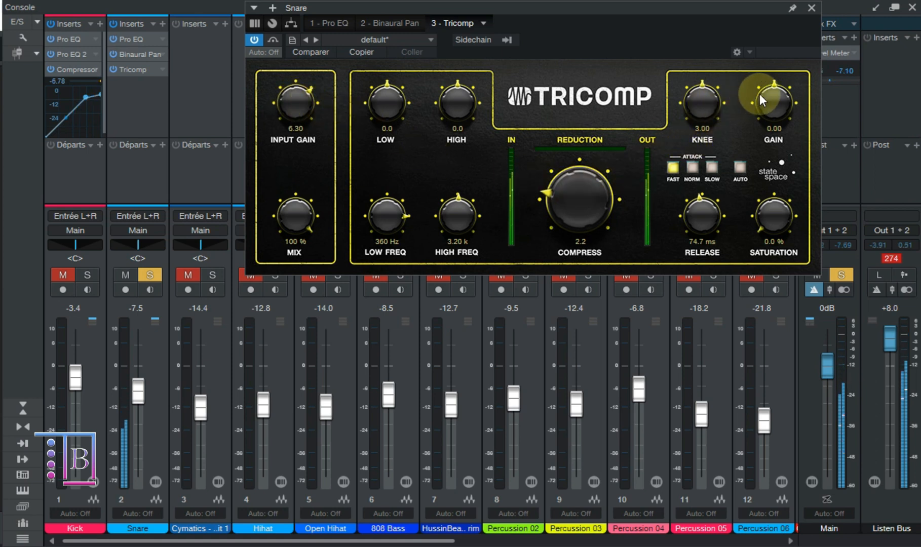
mouse_move(761, 99)
mouse_down()
mouse_move(771, 94)
mouse_move(773, 108)
mouse_up()
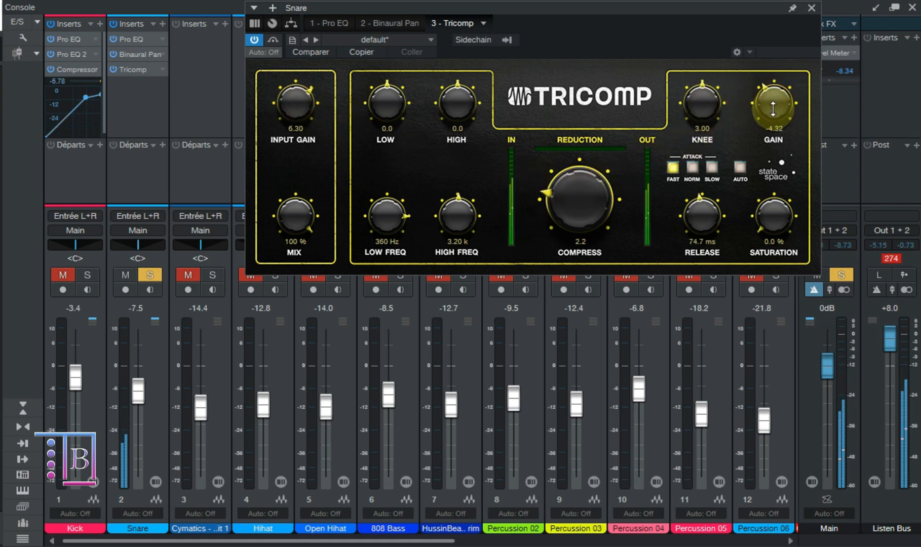
drag(586, 206, 589, 174)
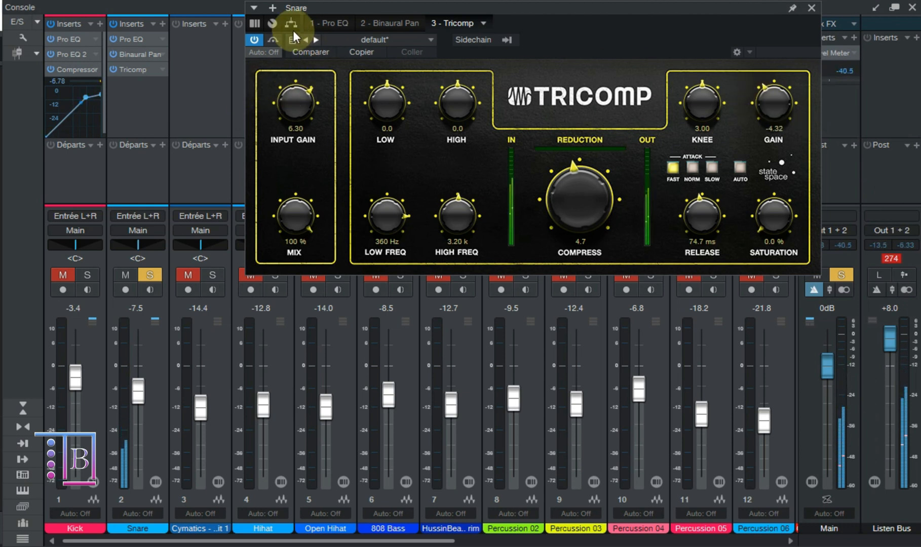
Step: Compare the snare with the Tricomp switched off and on again, and close the plug-in window
click(256, 40)
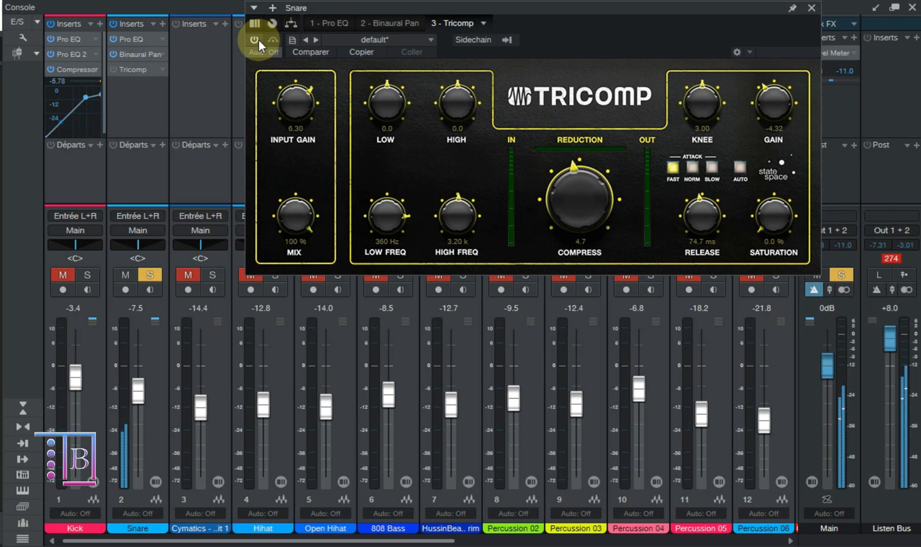
click(254, 40)
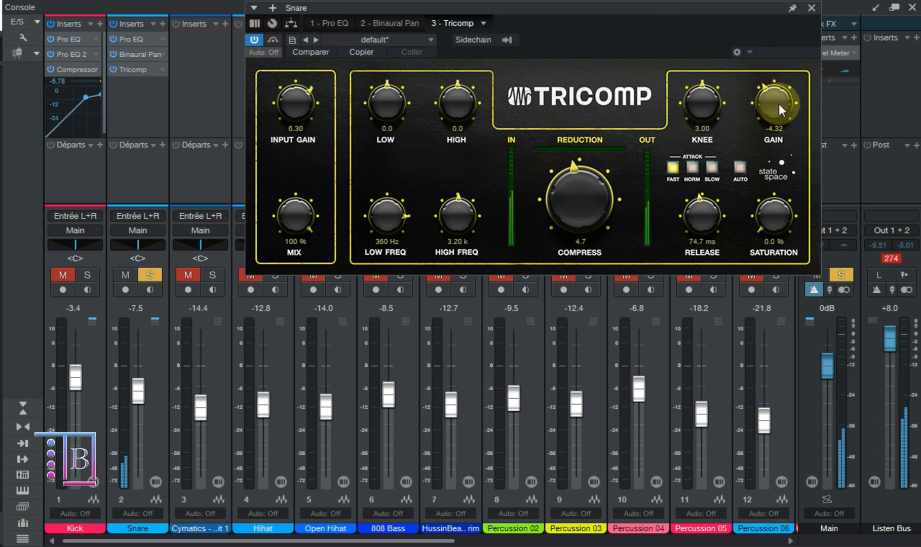
click(811, 9)
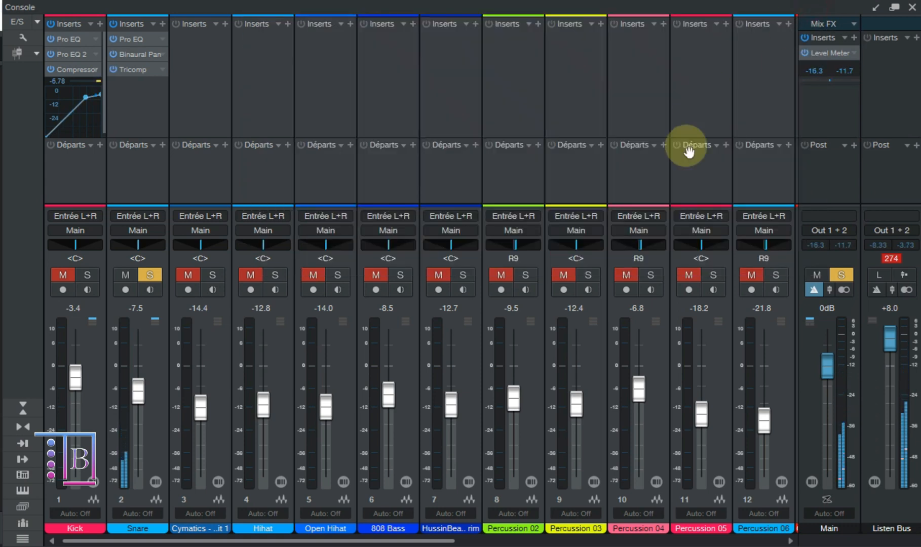
Step: Add the PreSonus Channel Strip to the Snare channel after the Tricomp
click(162, 23)
scroll(333, 322, down, 8)
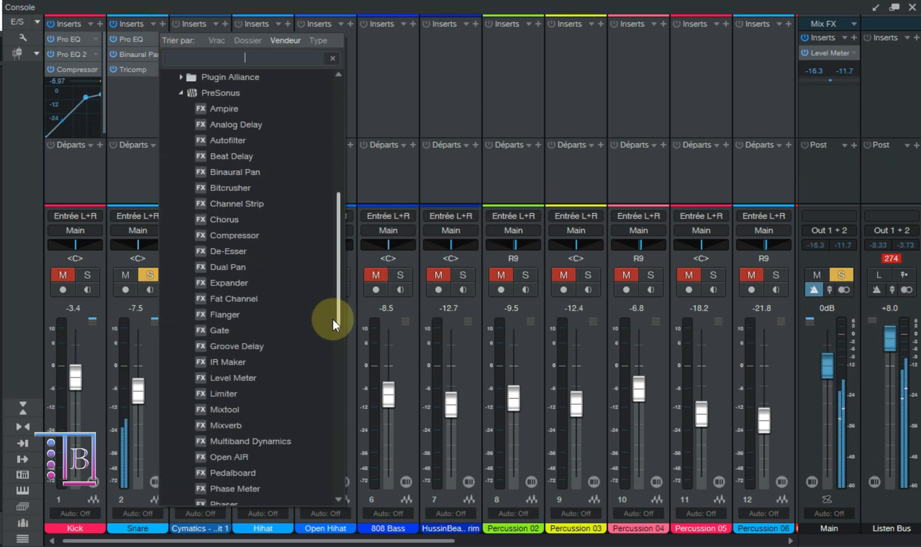
scroll(333, 316, down, 2)
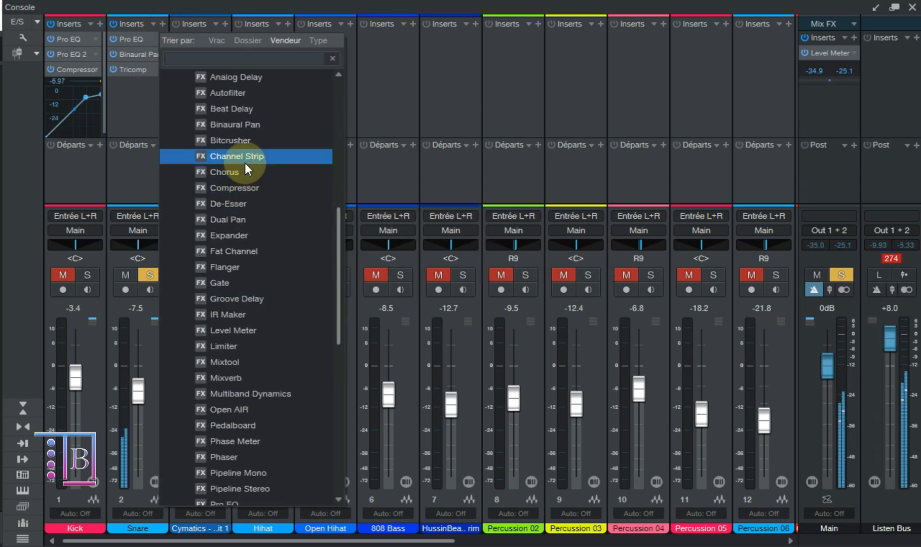
click(244, 163)
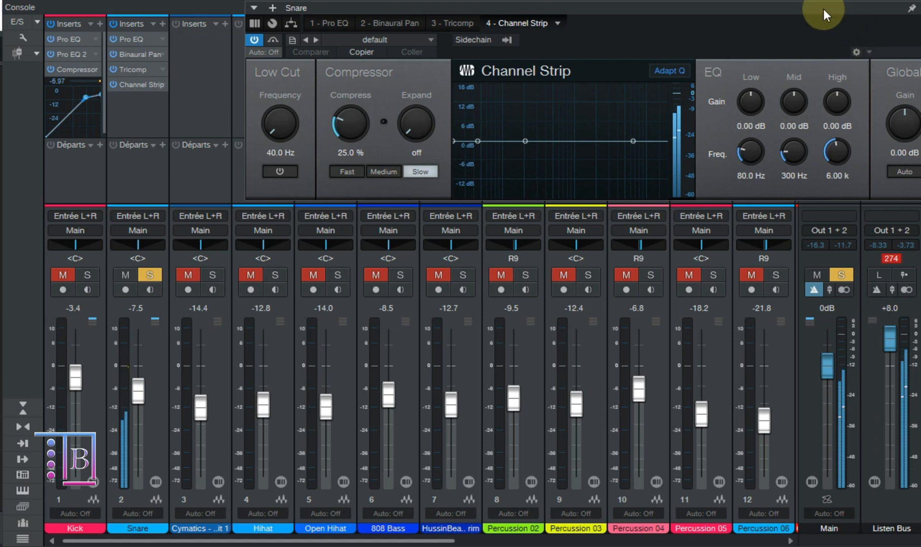
Step: Close the Channel Strip window and remove the plug-in from the Snare channel's inserts
click(828, 37)
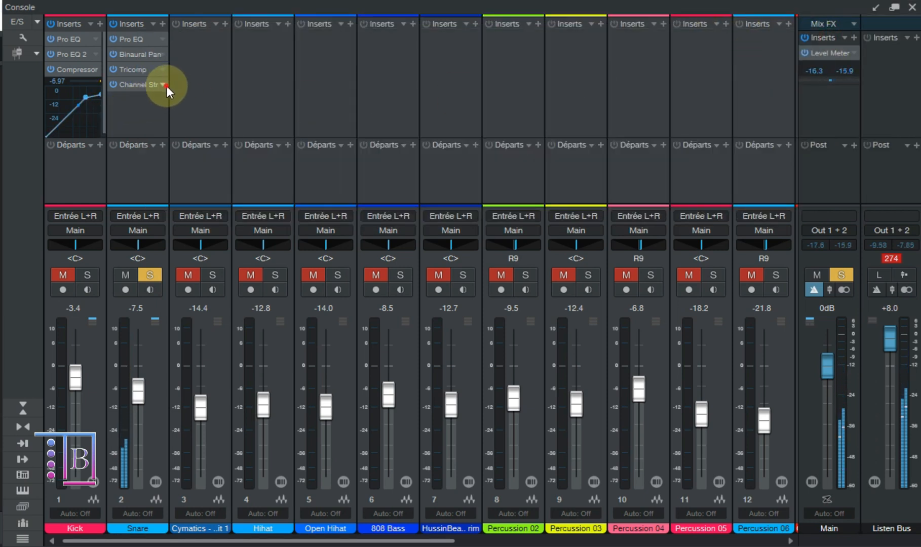
click(166, 85)
click(142, 88)
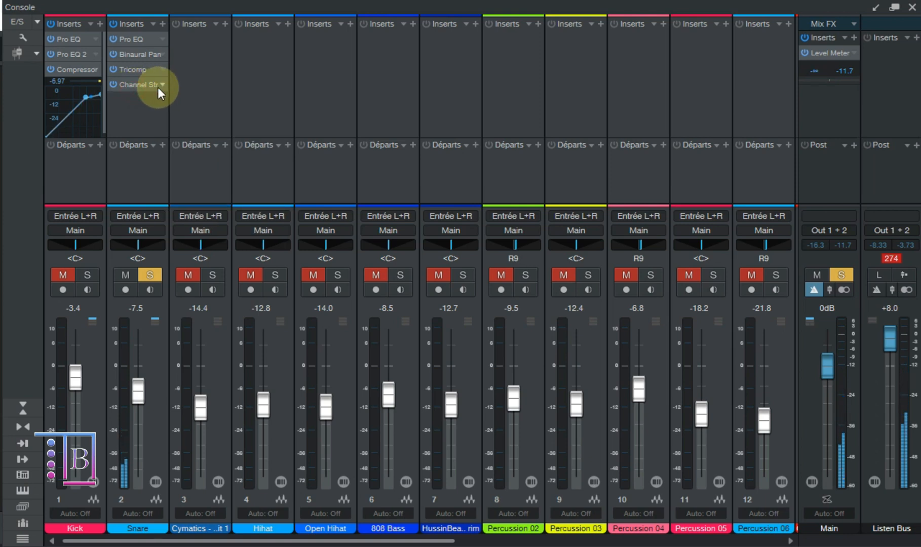
click(157, 87)
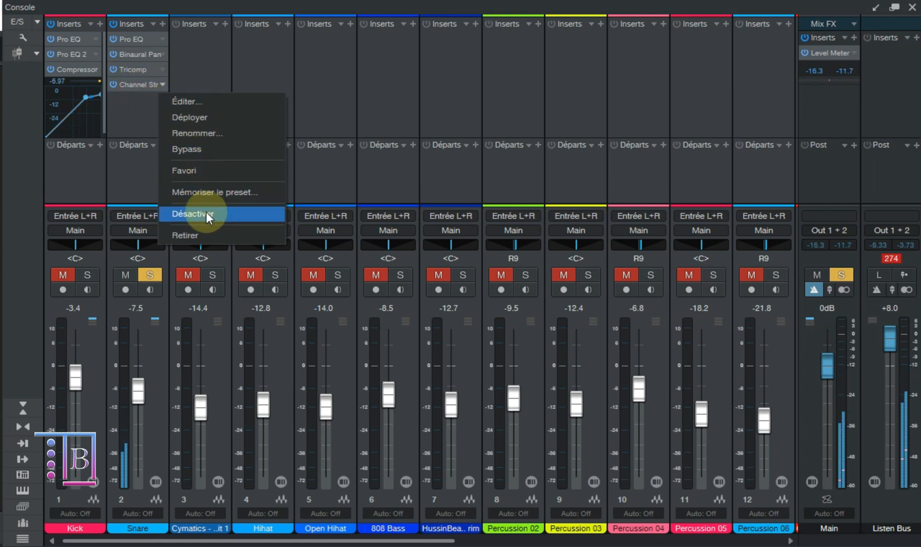
click(200, 234)
Step: Add the PreSonus Chorus to the Snare channel after the Tricomp and load its Accoustic Strumming preset
click(162, 25)
scroll(249, 226, down, 3)
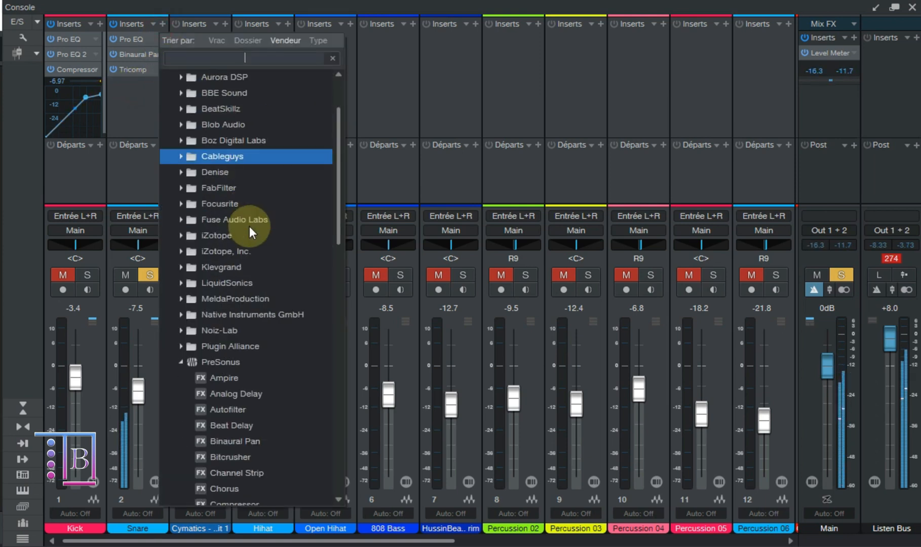
click(235, 429)
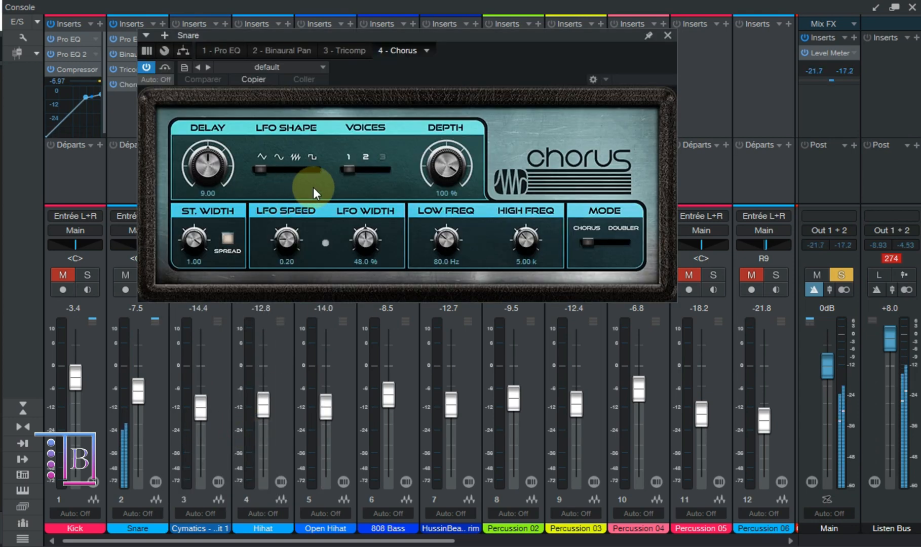
click(208, 67)
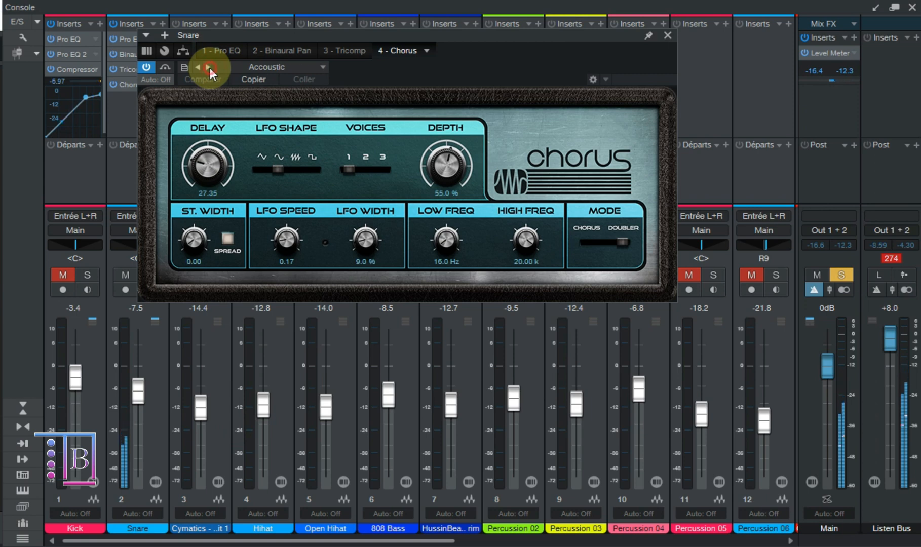
click(209, 68)
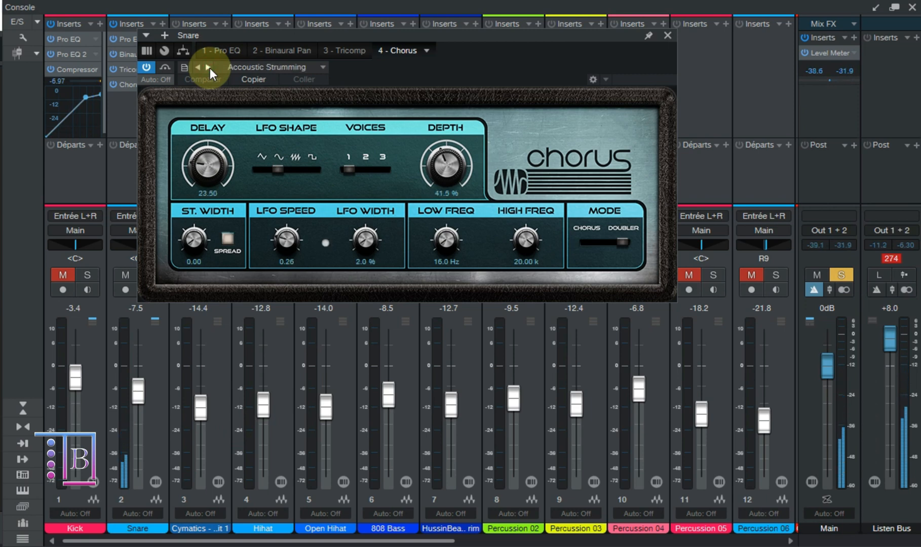
Step: Close the Chorus window and remove the plug-in from the Snare channel's inserts
click(668, 35)
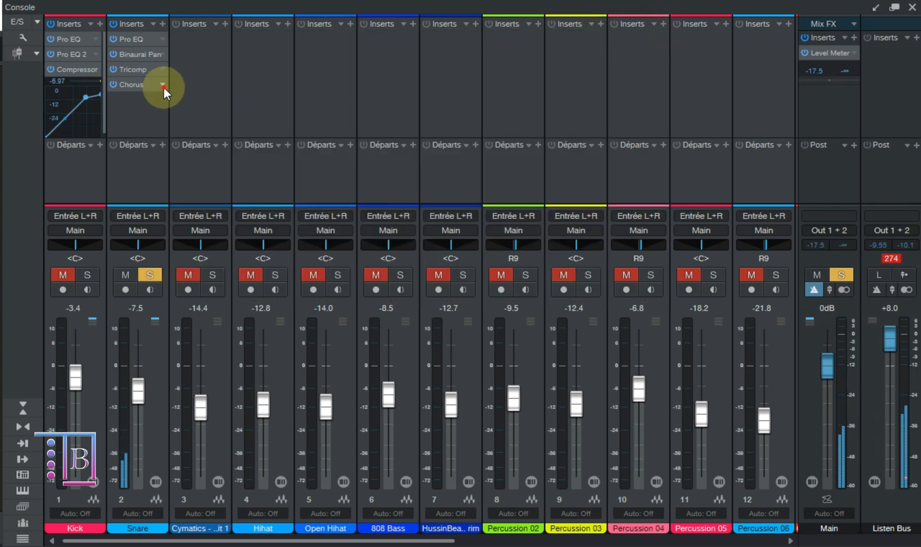
click(162, 85)
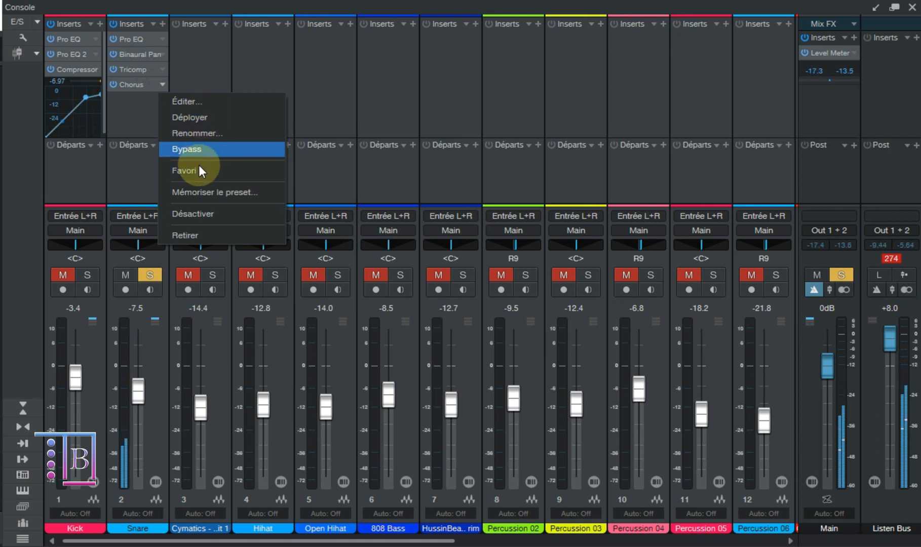
click(212, 234)
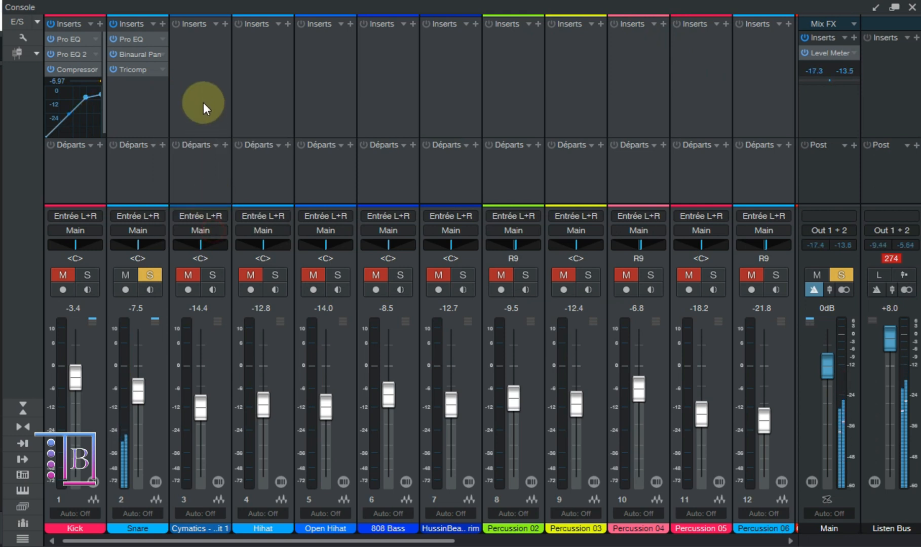
Step: Add the PreSonus Analog Delay to the Snare channel and set its feedback to 1.0 % and its time to 1/2 T
click(162, 21)
scroll(242, 207, down, 5)
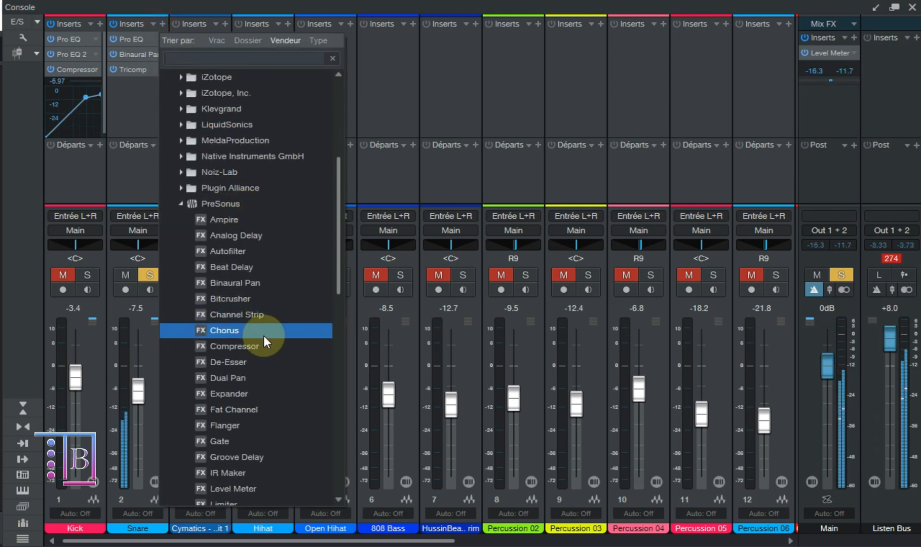
scroll(258, 375, up, 1)
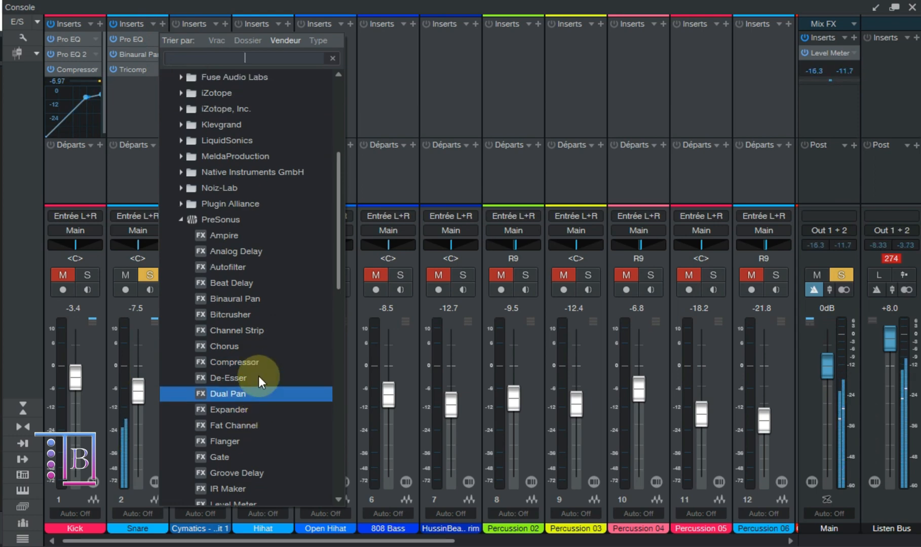
click(224, 249)
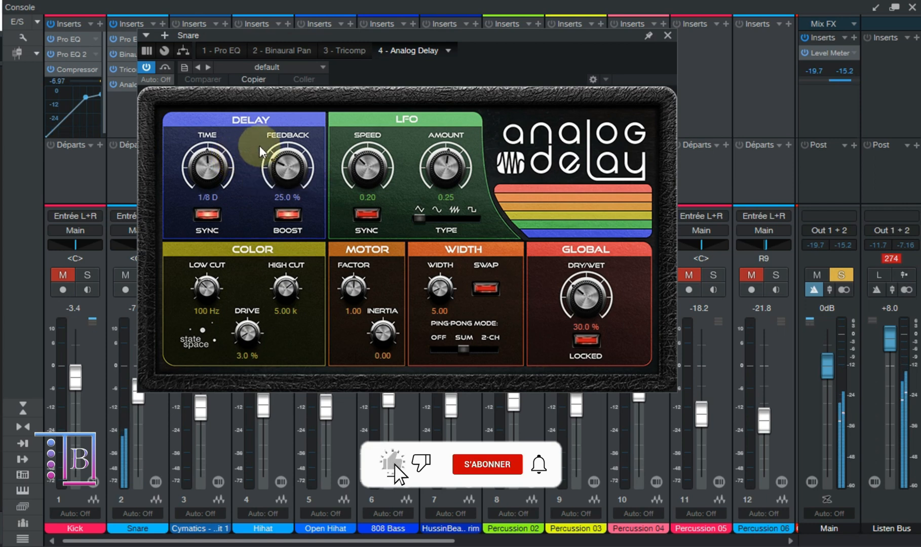
drag(286, 167, 292, 188)
drag(223, 215, 241, 179)
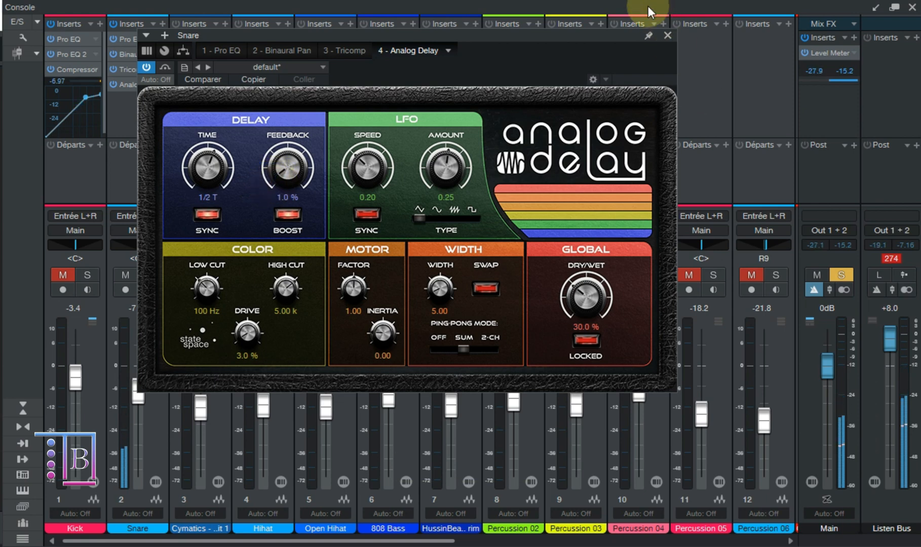
Step: Close the Analog Delay window and remove the plug-in from the Snare channel's inserts
click(667, 37)
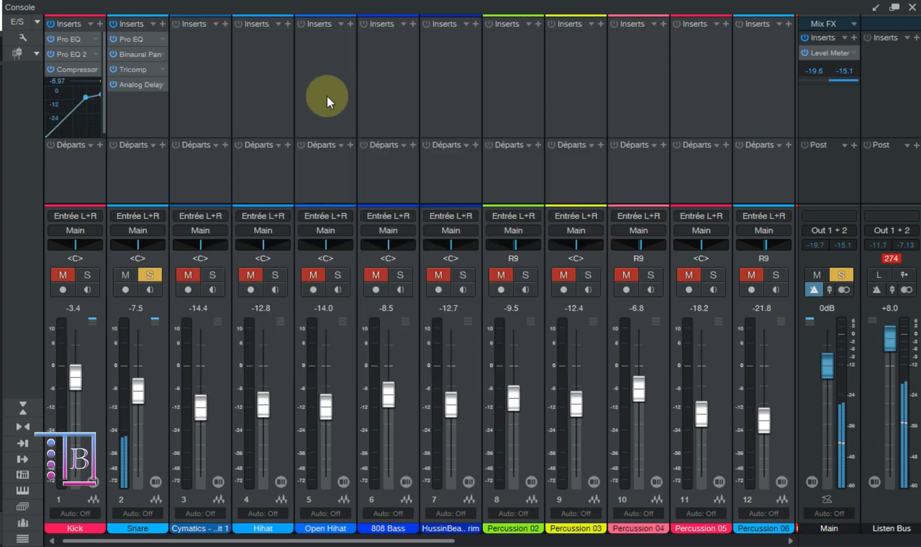
click(160, 86)
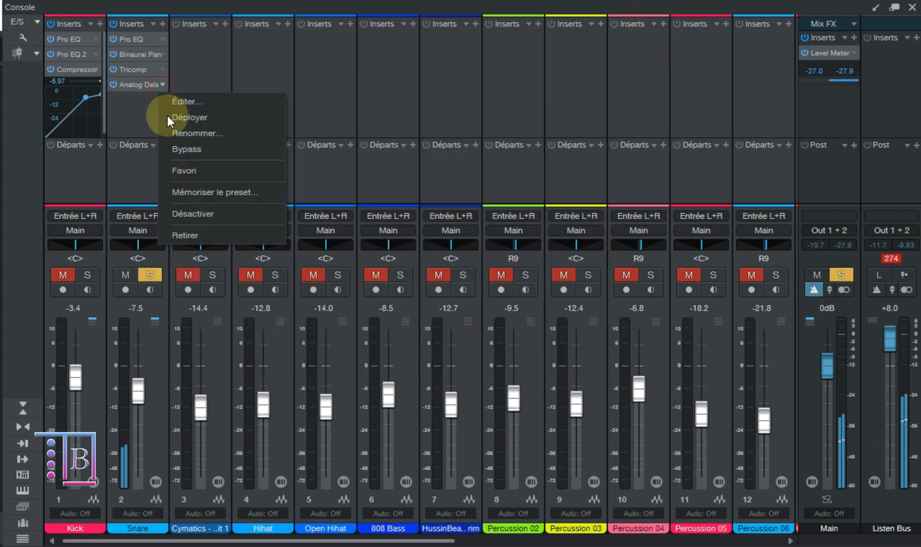
click(209, 235)
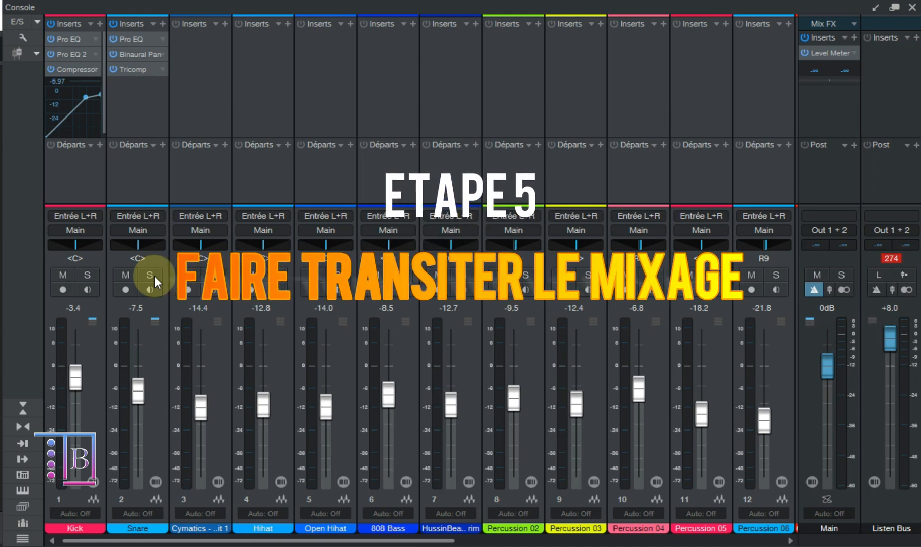
Step: Play the full mix and set the low-cut frequency of the Snare channel's Pro EQ to 150 Hz
key(space)
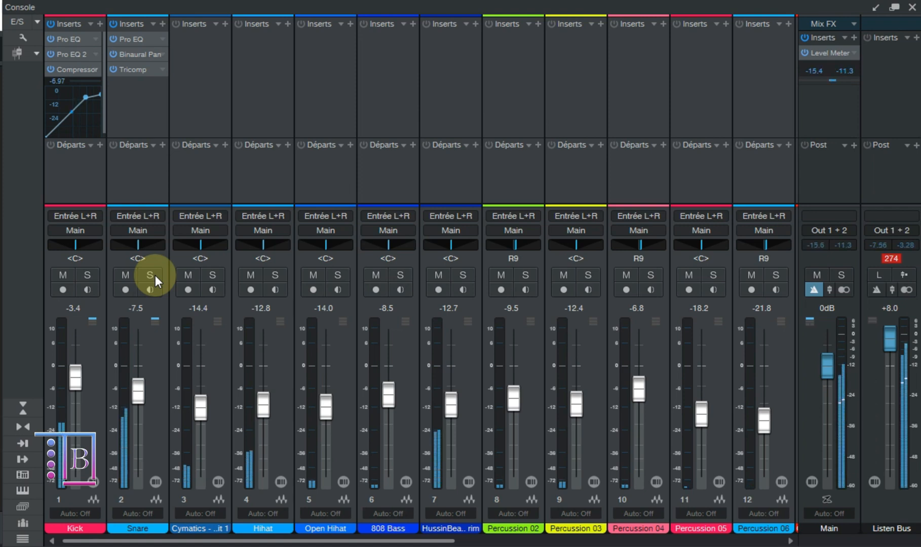
click(126, 39)
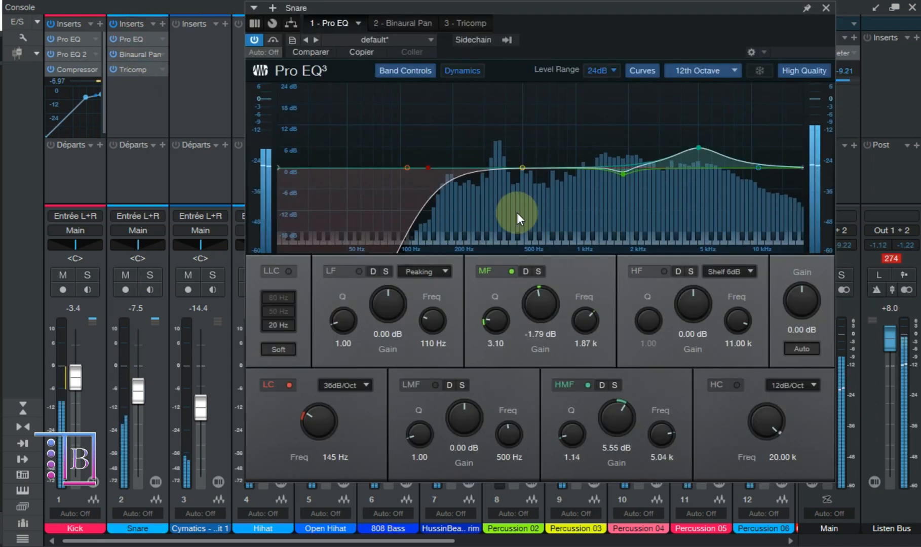
drag(304, 417, 309, 416)
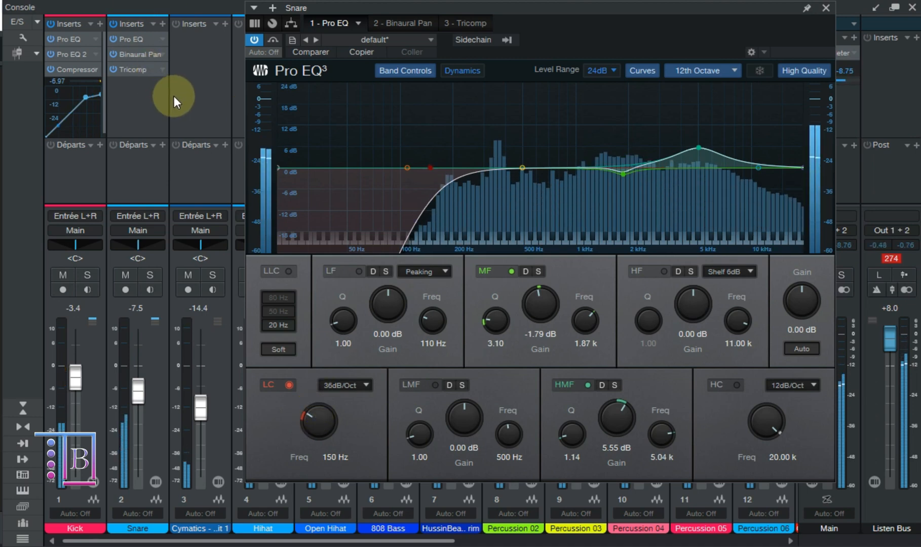
Step: Set the input gain of the Snare channel's Tricomp to 6.12 dB and close the plug-in window
double_click(141, 66)
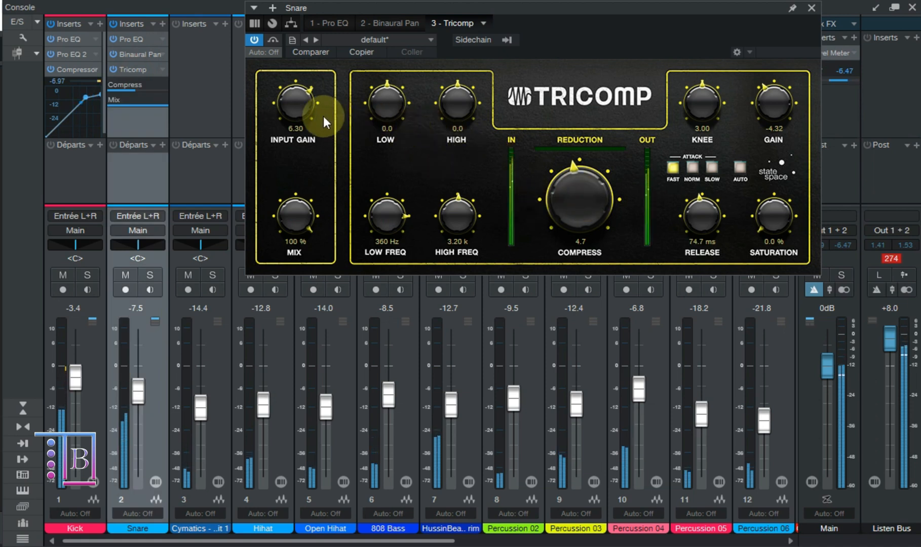
drag(282, 94, 282, 96)
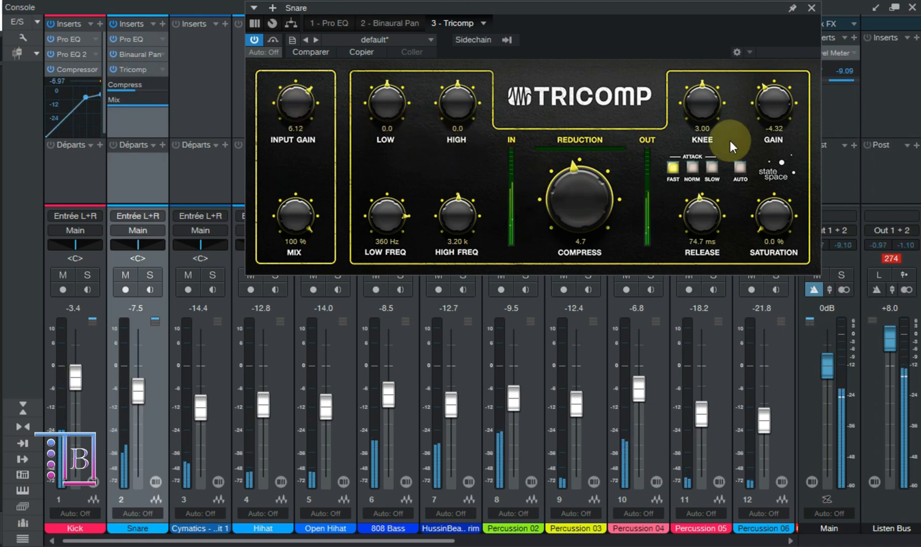
click(809, 9)
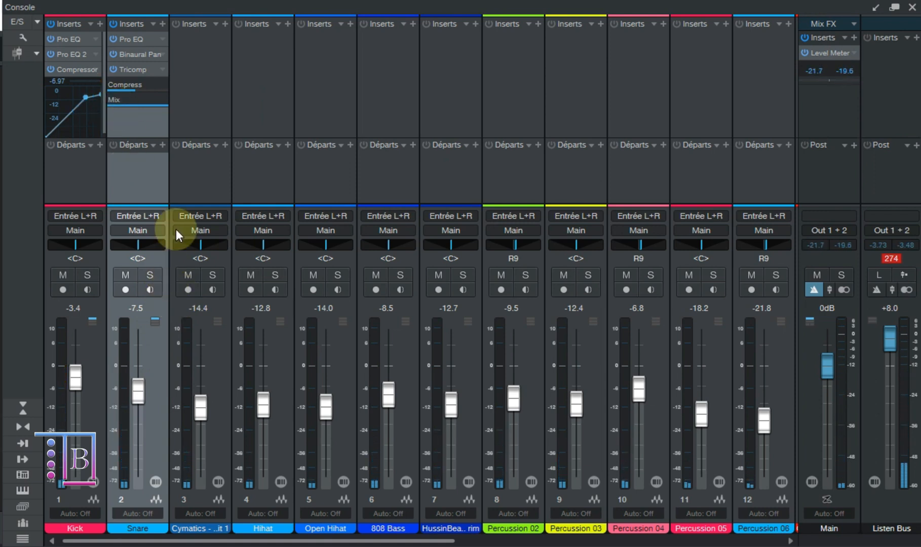
key(F3)
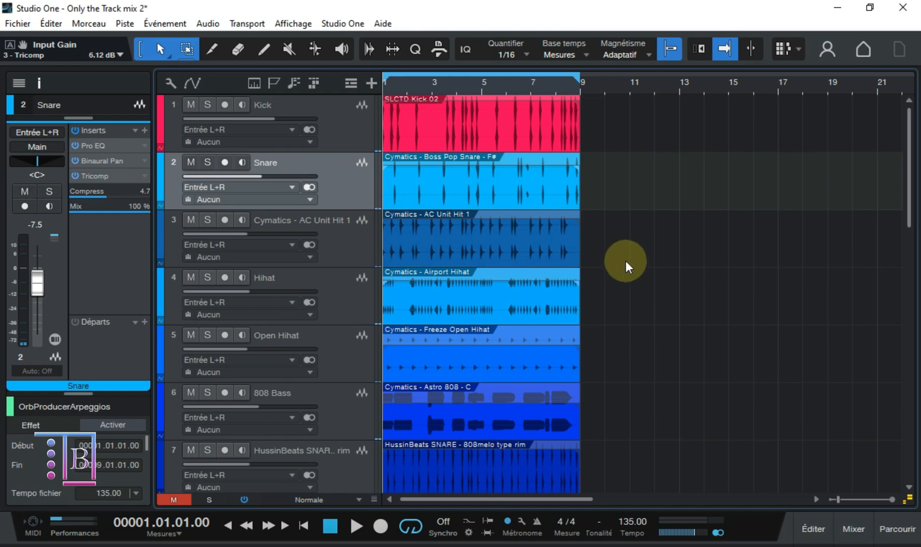
scroll(626, 261, down, 2)
key(F3)
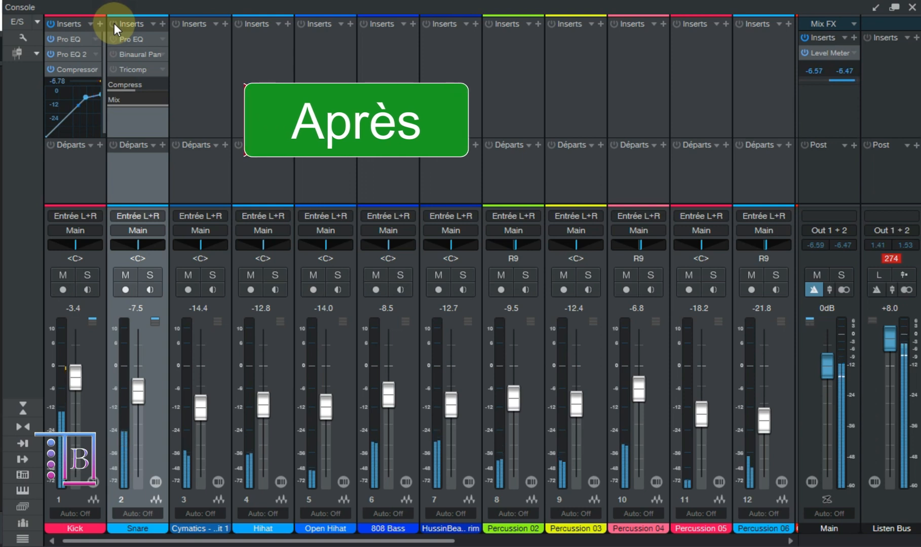
Step: Compare the mix with the Snare channel's inserts active and bypassed, leaving all of them active
click(113, 23)
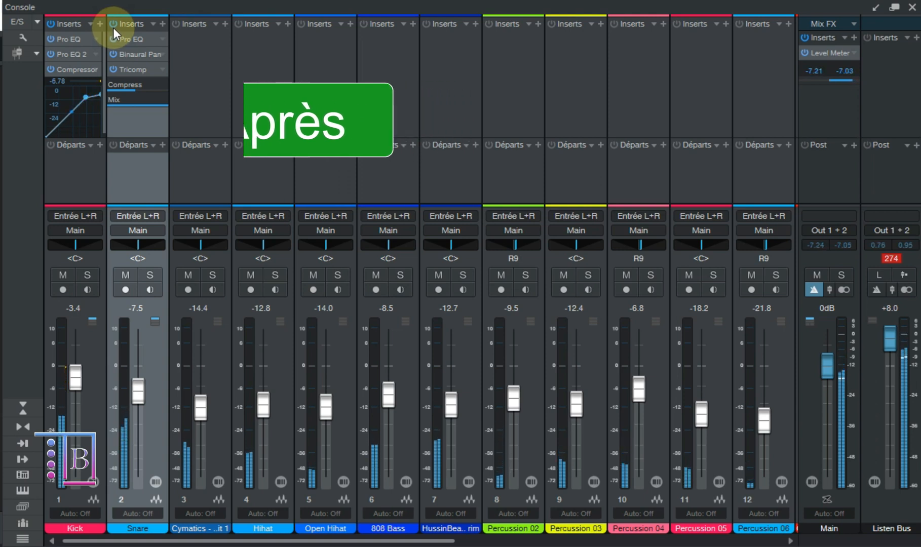
click(113, 24)
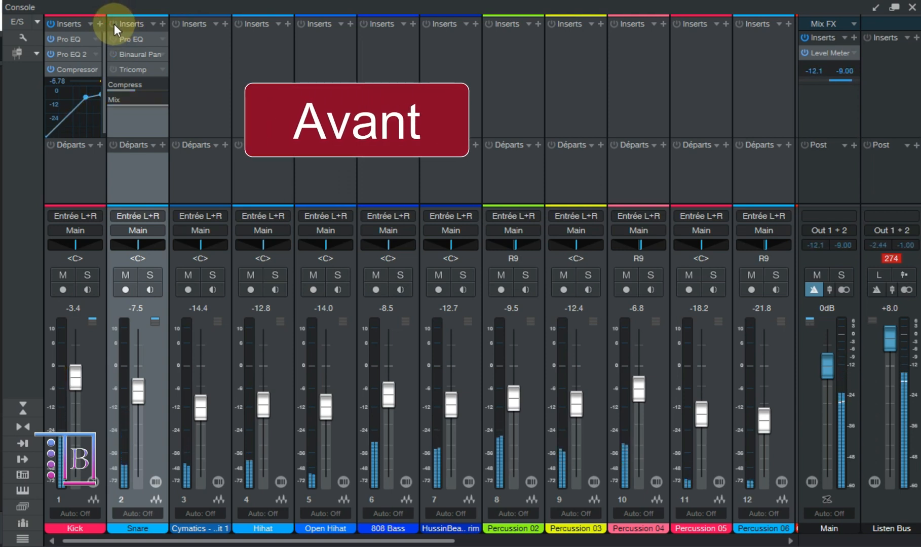
click(114, 23)
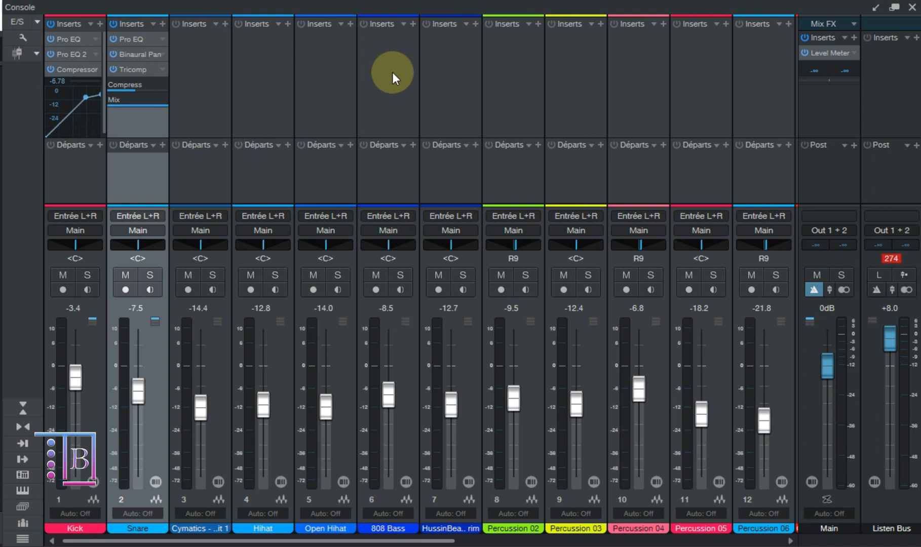
Step: Play the mix in the arrangement view, toggle the global effects bypass on and off, and return the stopped playhead to the start
key(space)
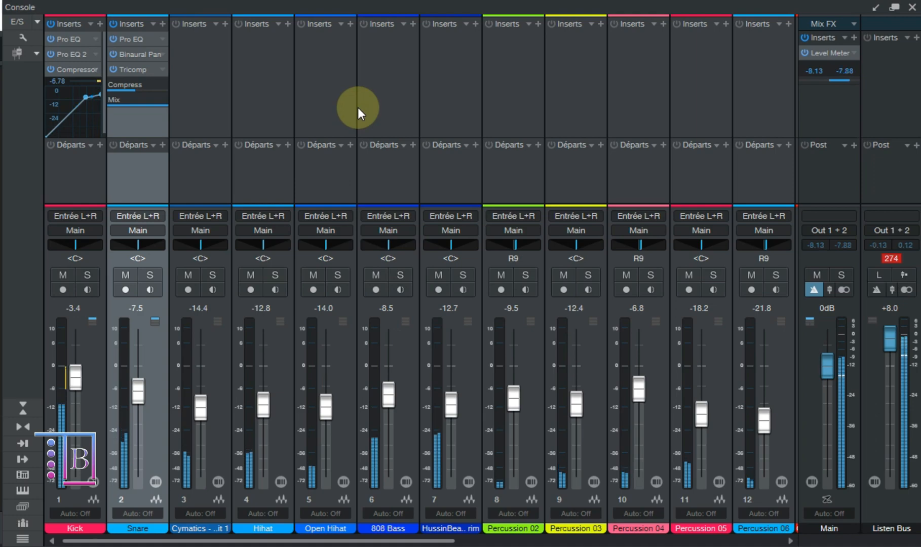
key(F3)
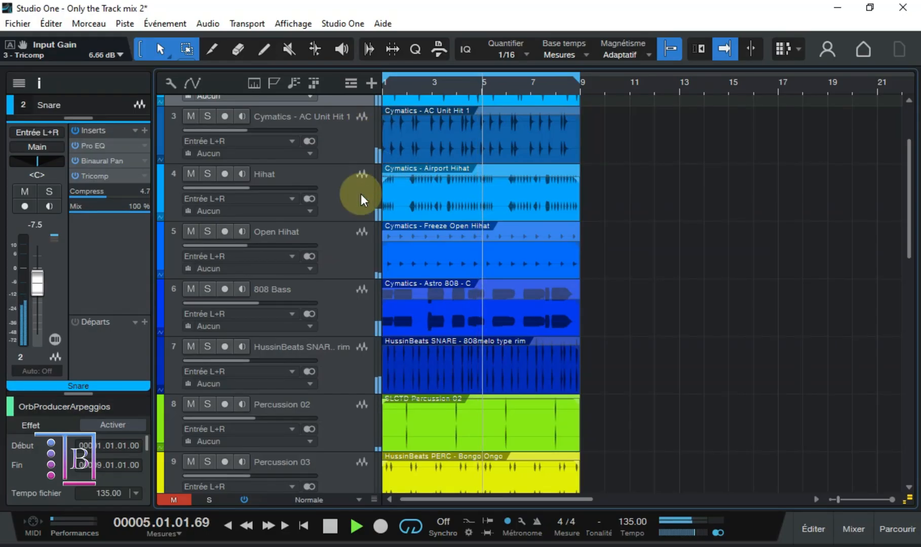
click(246, 498)
click(244, 499)
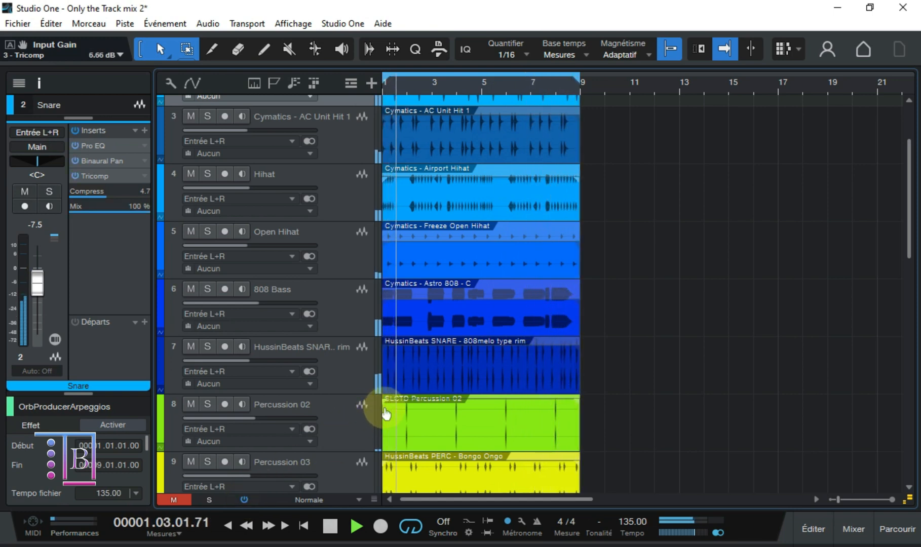
key(space)
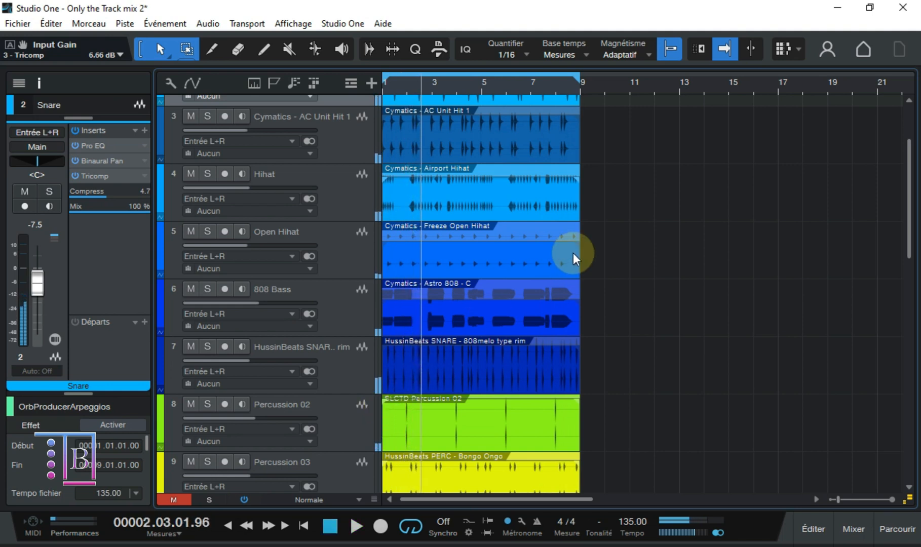
key(comma)
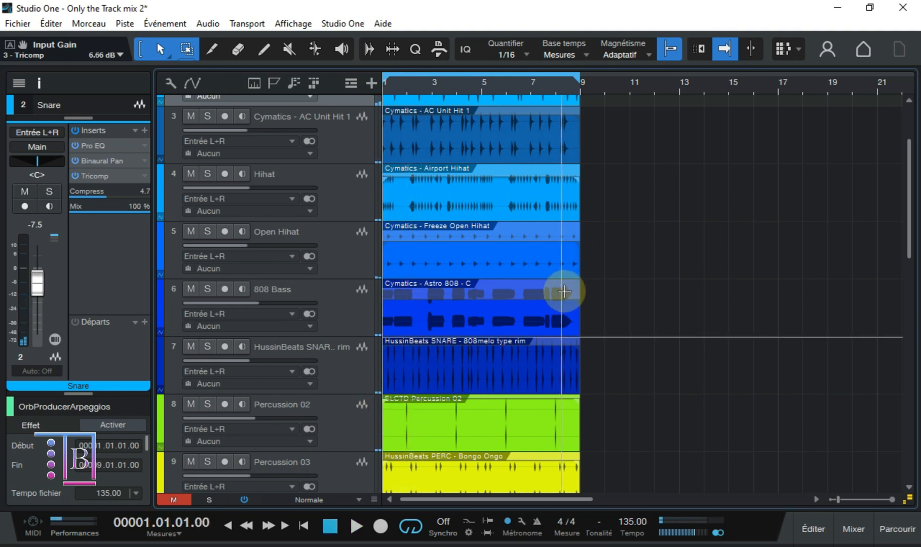